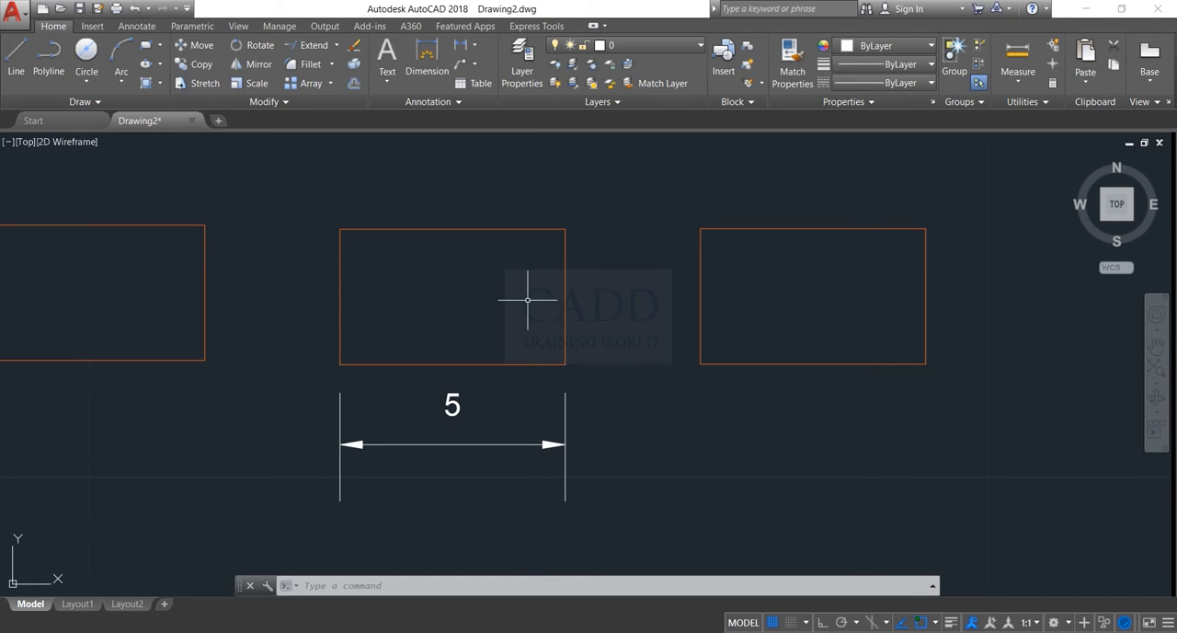
click(601, 195)
click(274, 535)
text(m)
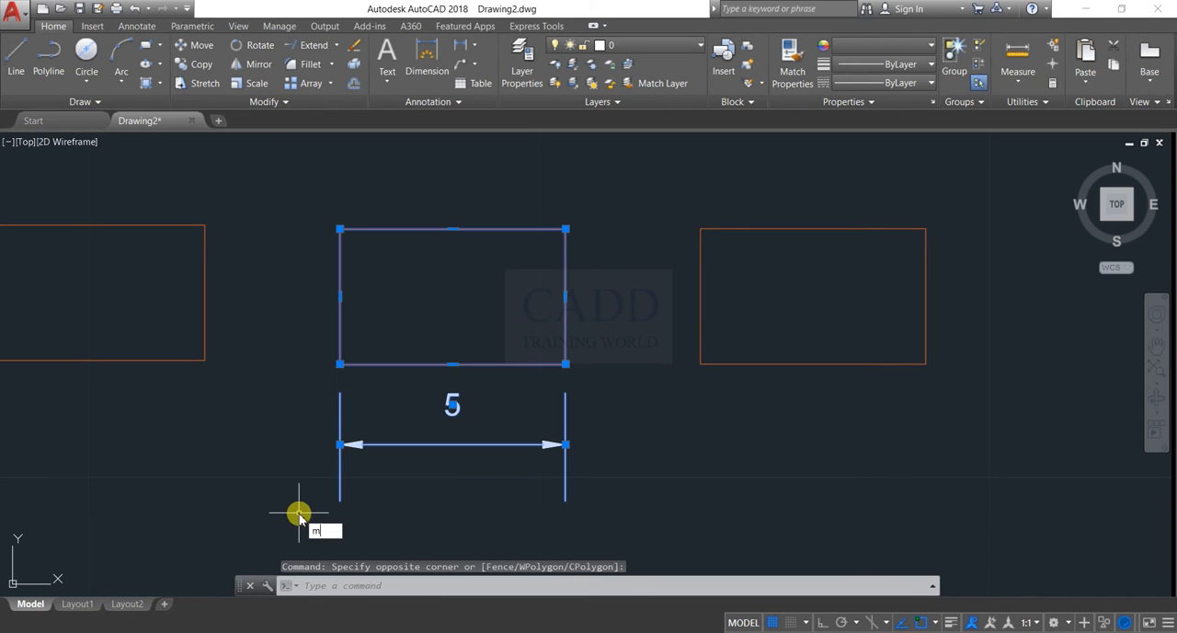
key(Return)
click(391, 513)
middle_drag(490, 547, 454, 326)
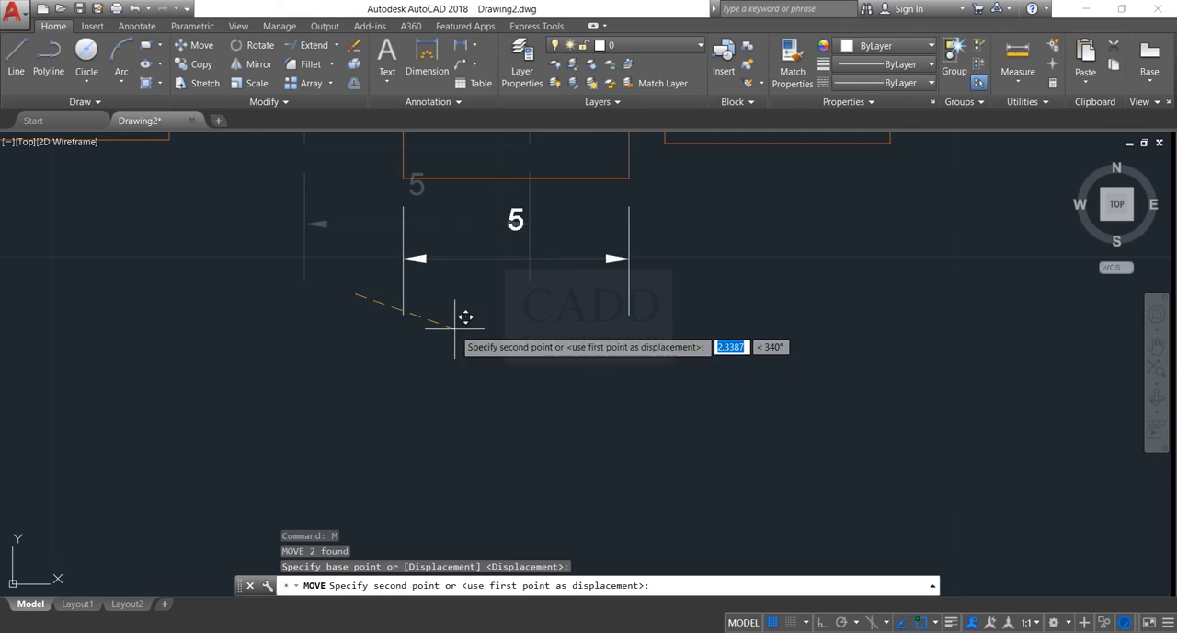
key(Escape)
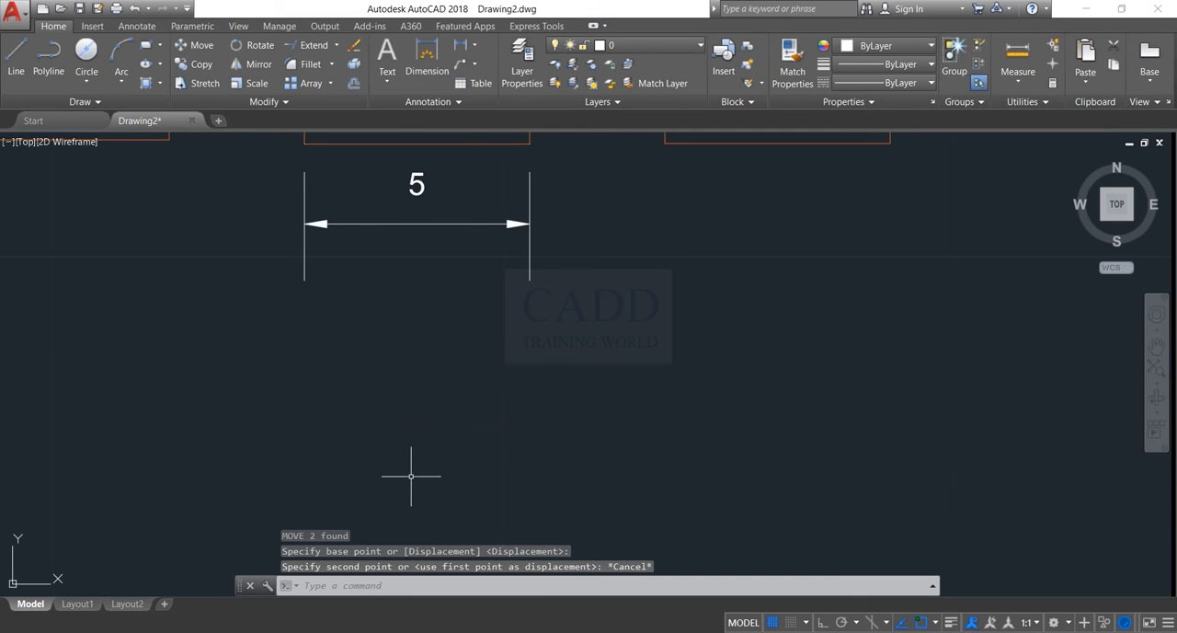
Try scaling the middle rectangle and its width dimension by a factor of 2 from the rectangle's lower-left corner, and undo the scaling
middle_drag(416, 240, 442, 519)
middle_drag(467, 482, 496, 499)
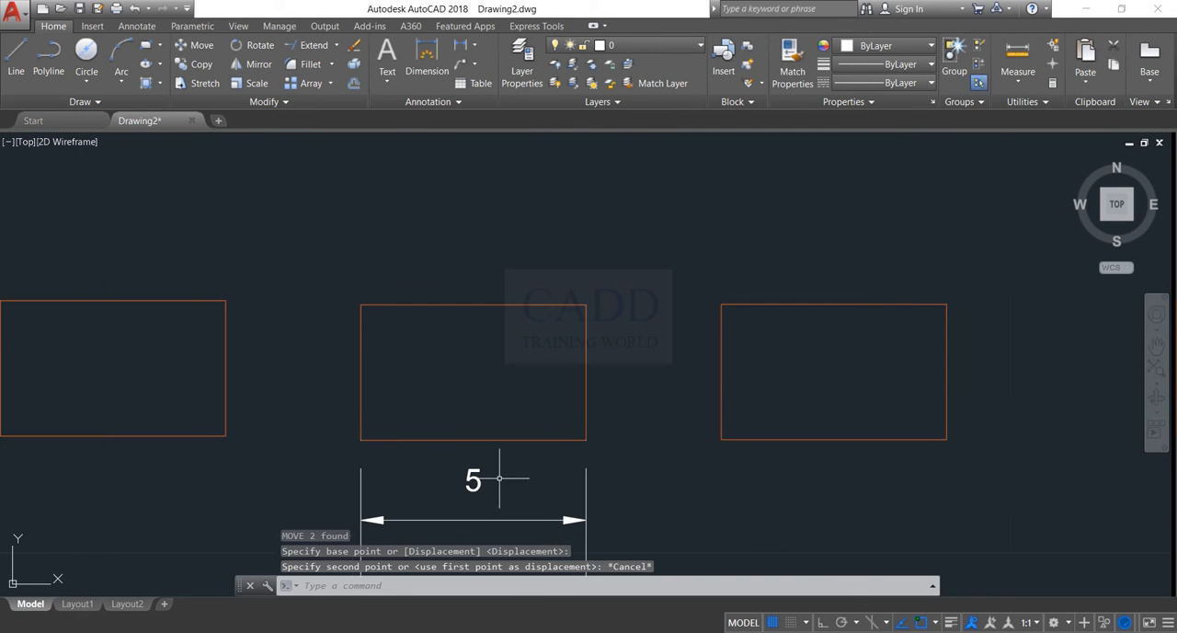
click(657, 258)
click(348, 501)
text(sc)
key(Return)
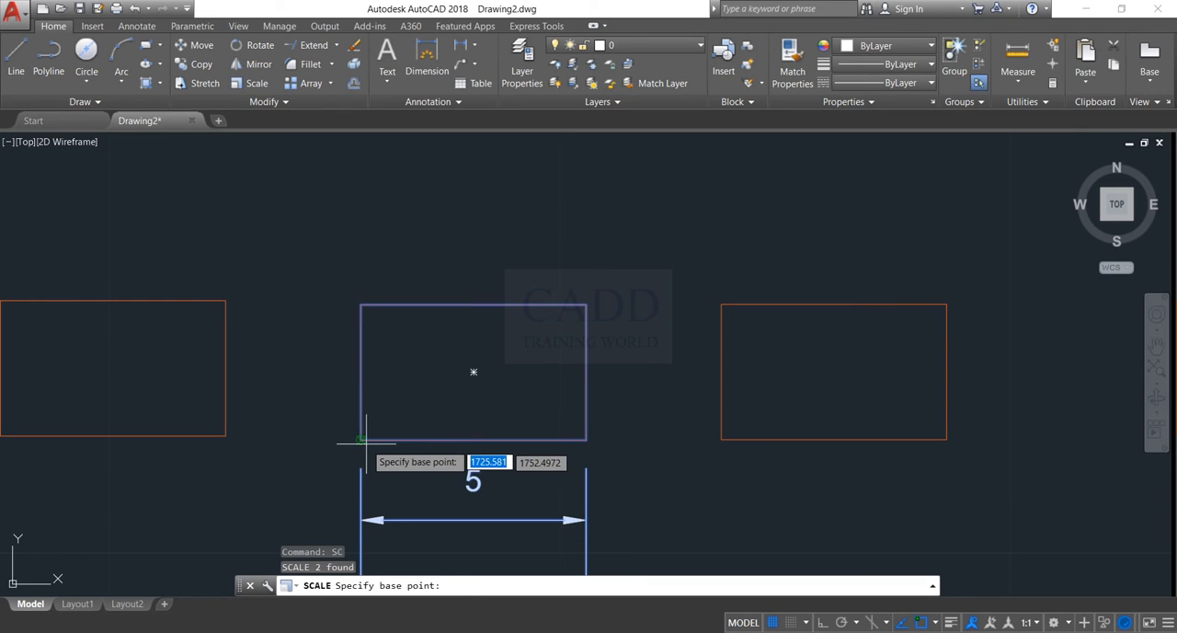
click(361, 439)
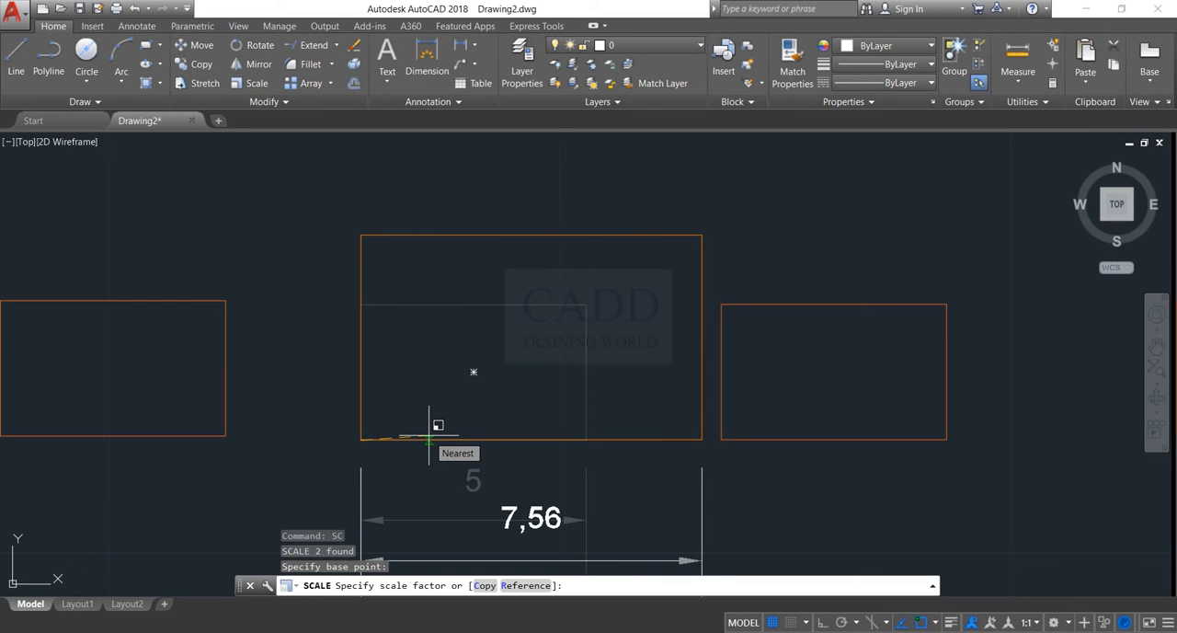
text(2)
key(Return)
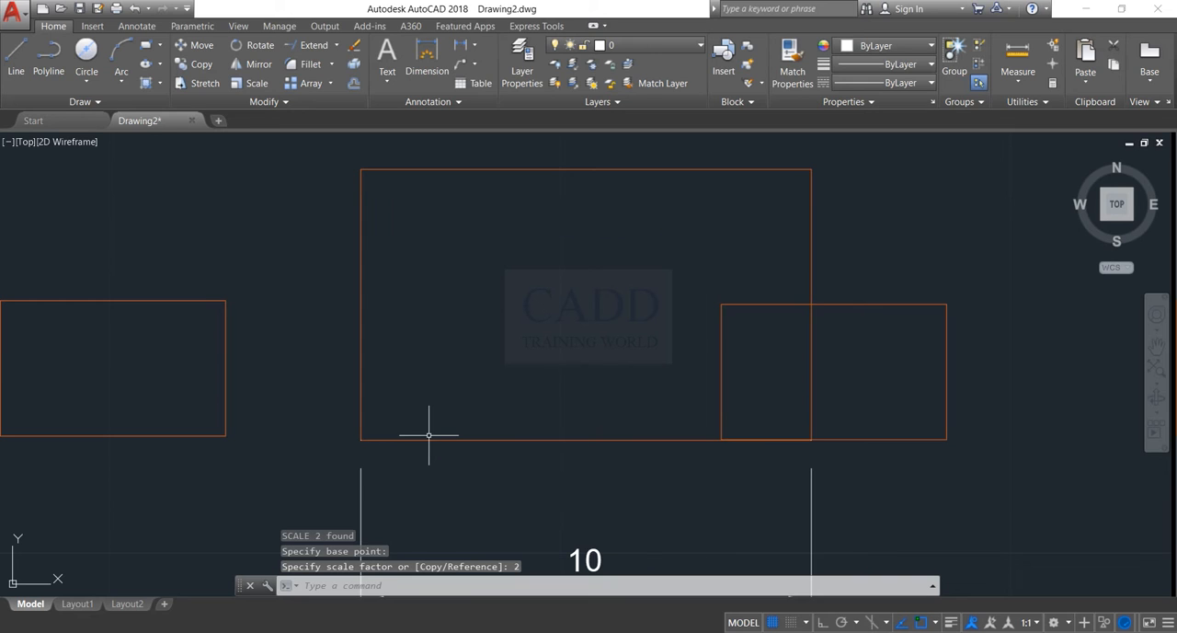
scroll(546, 405, down, 2)
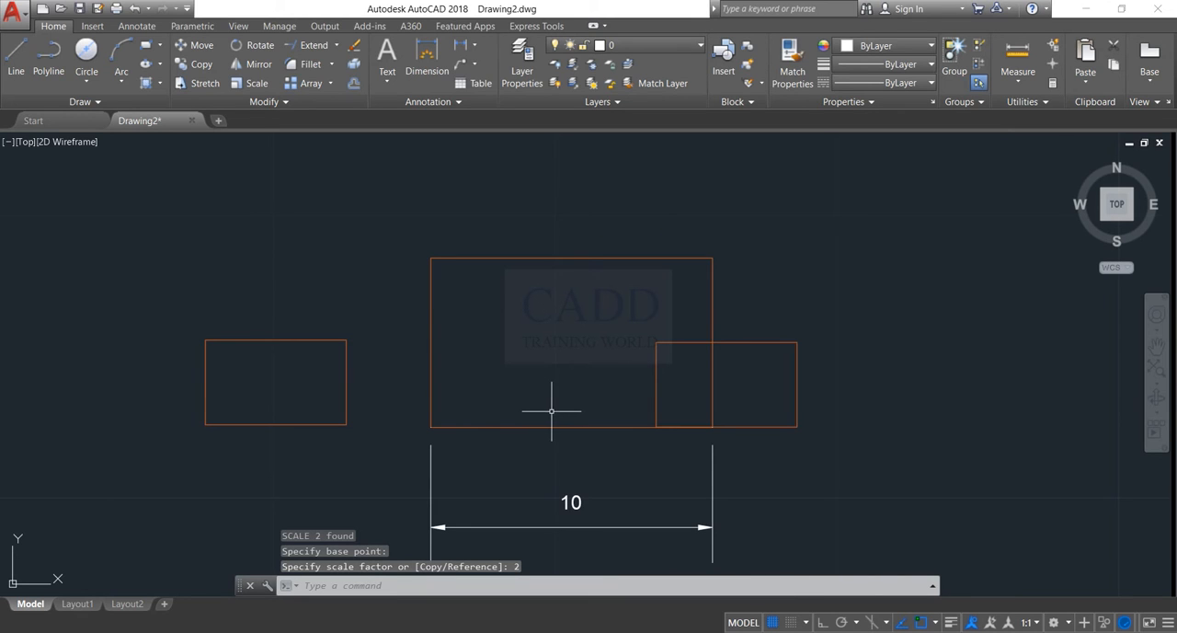
scroll(523, 402, up, 2)
key(ctrl+z)
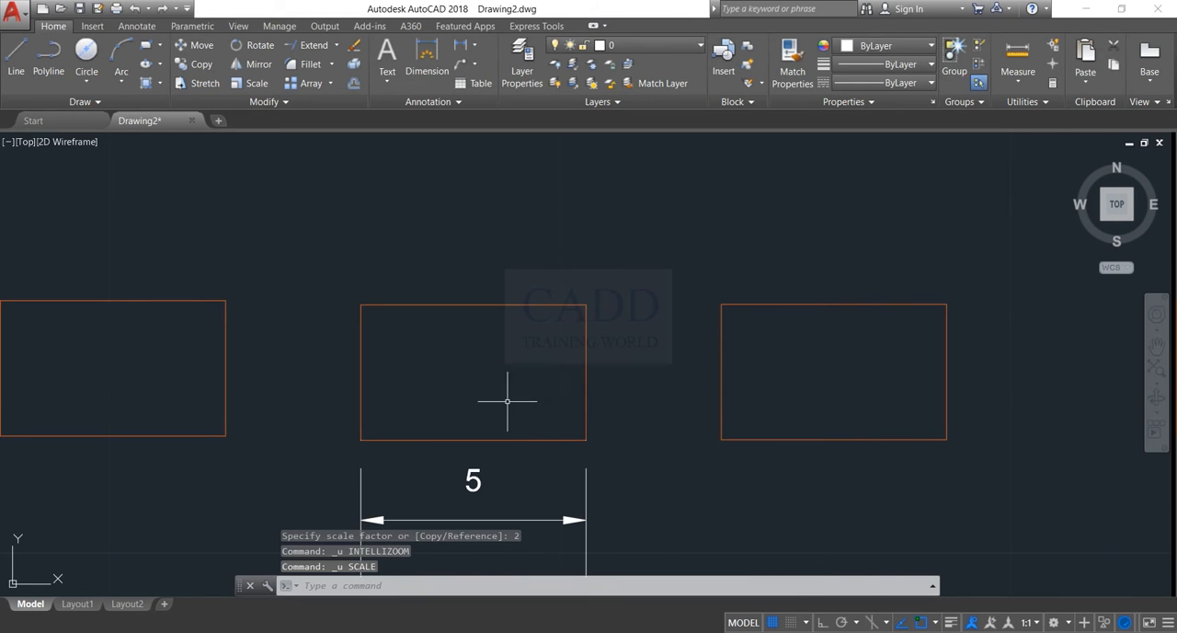
Add a vertical linear dimension for the middle rectangle's height, placed beside its left edge
text(di)
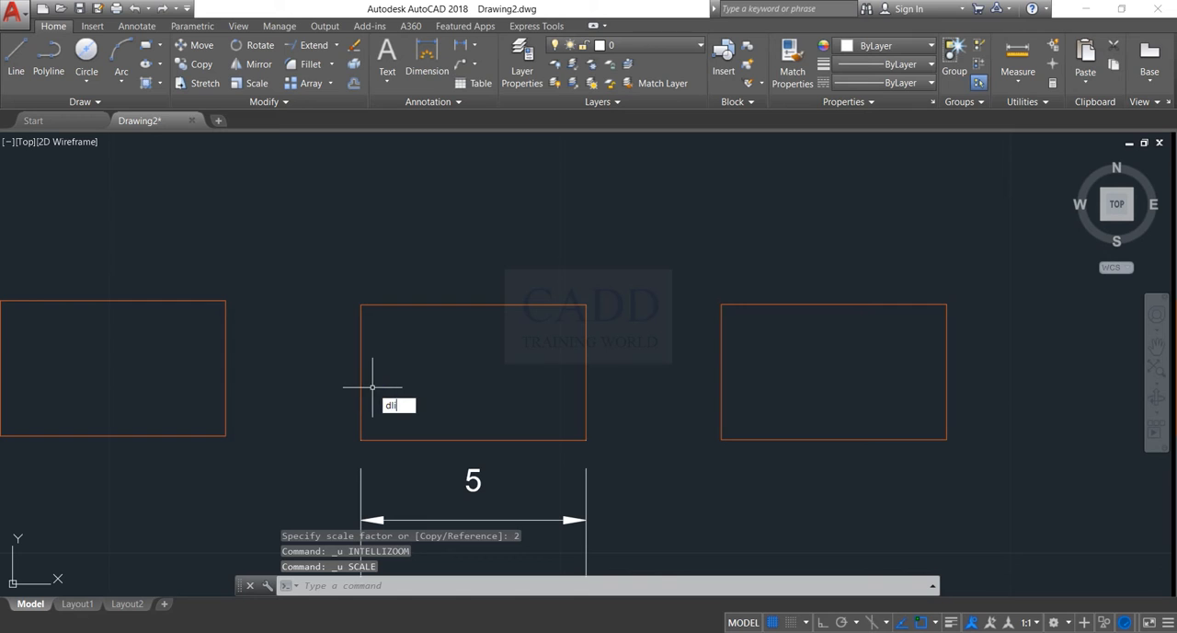
key(Return)
click(353, 309)
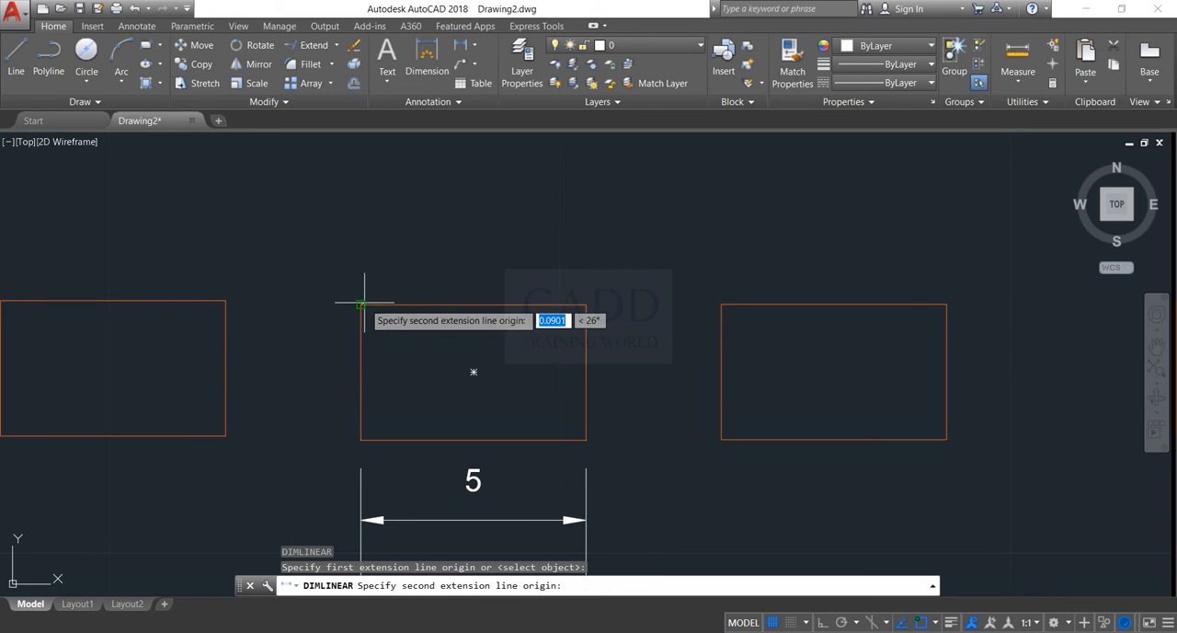
click(358, 439)
click(333, 404)
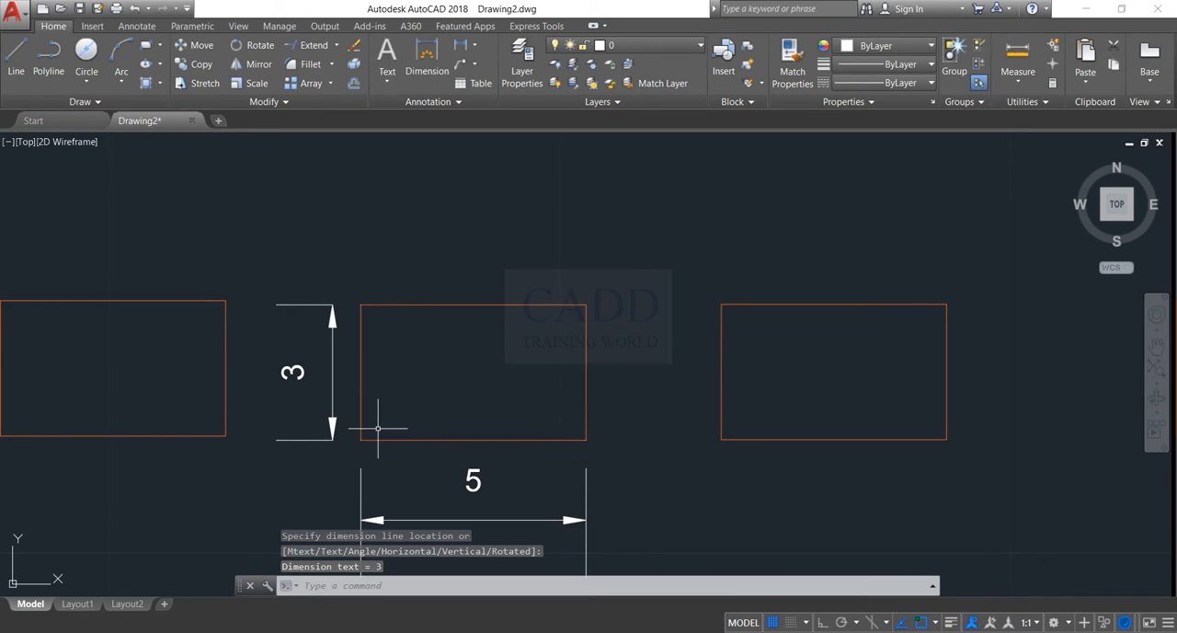
Delete the rightmost of the three rectangles
middle_drag(377, 428, 460, 383)
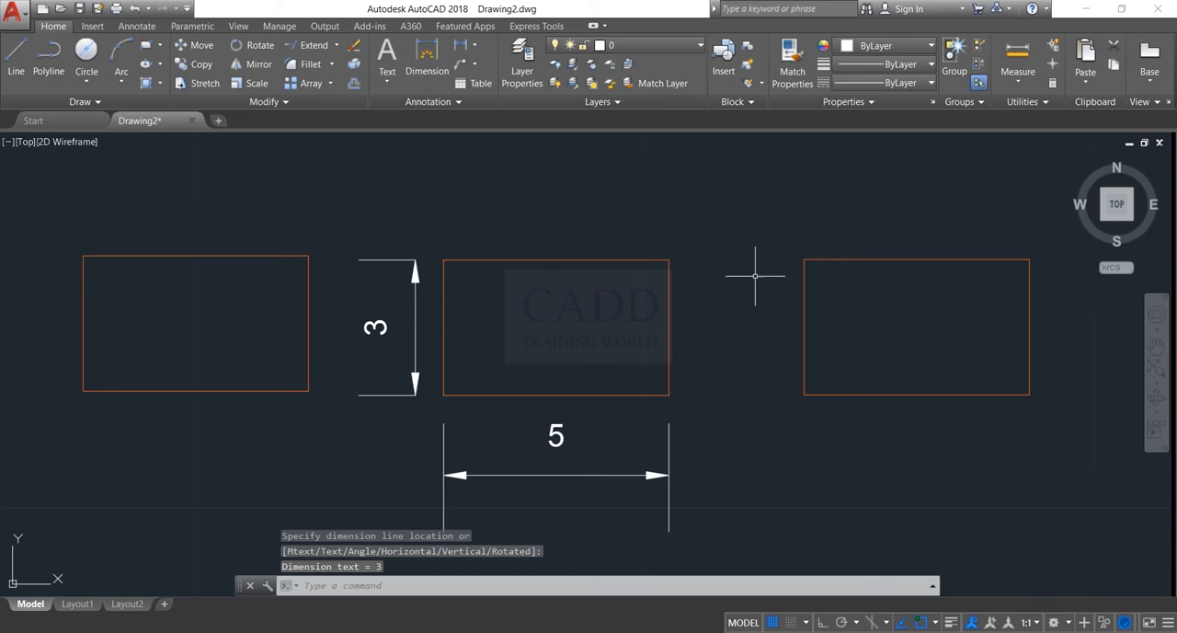
scroll(755, 275, down, 3)
click(907, 218)
click(810, 393)
key(Delete)
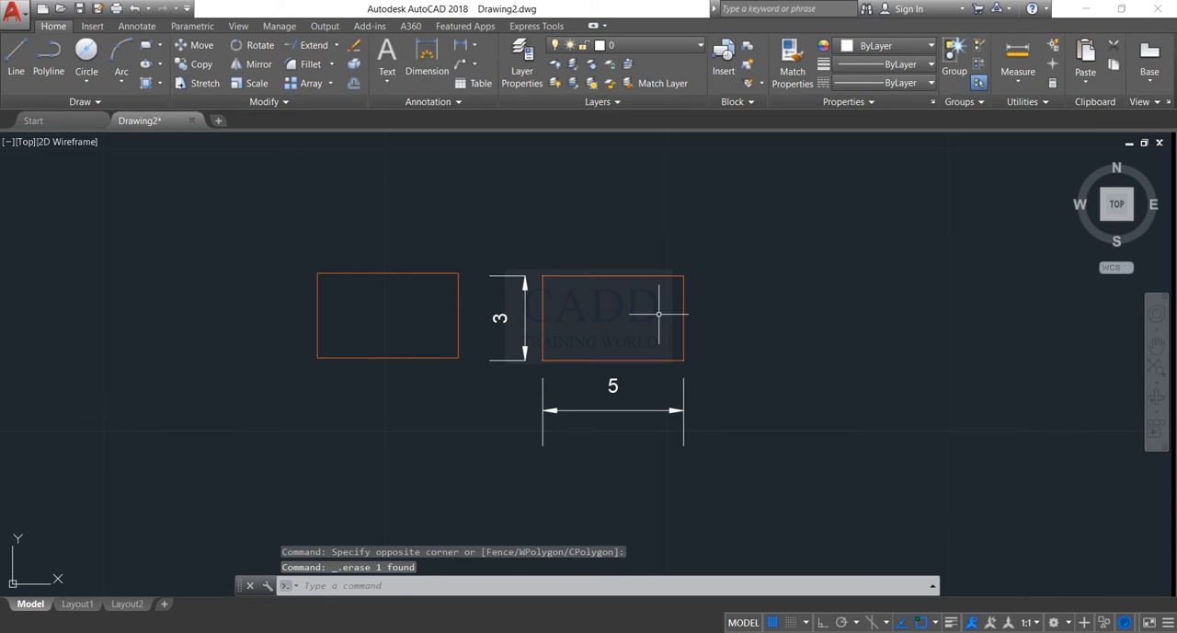
Scale the dimensioned rectangle together with both its dimensions by a factor of 2 from its lower-left corner
scroll(595, 312, up, 3)
click(864, 154)
click(448, 480)
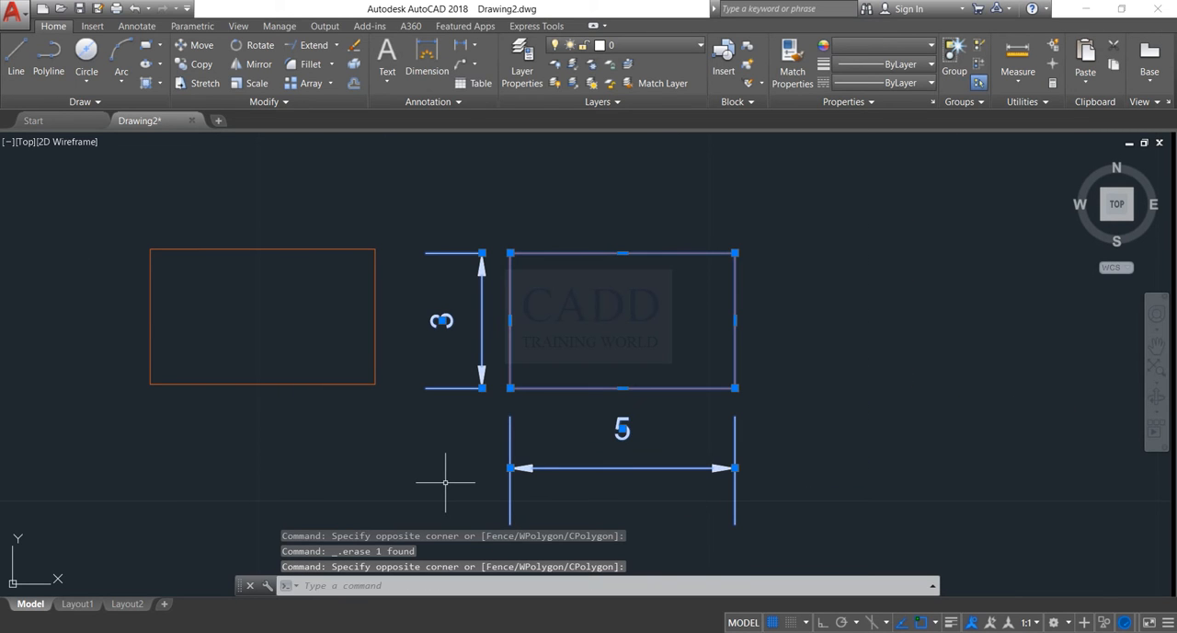
text(sc)
key(Return)
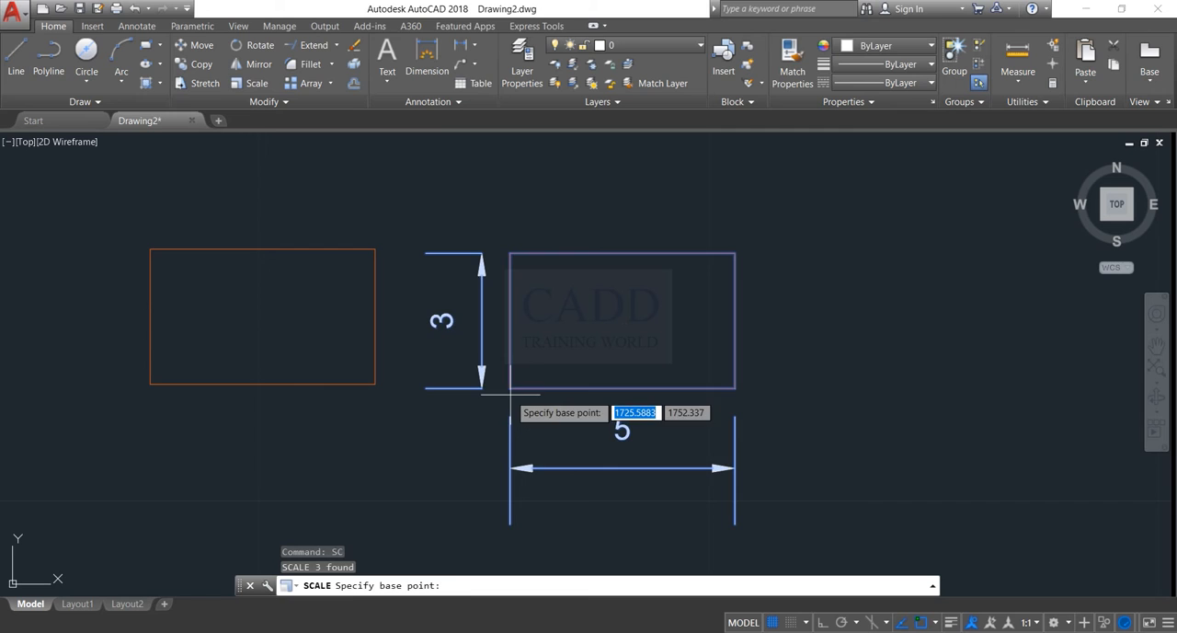
click(510, 390)
text(2)
key(Return)
scroll(446, 450, down, 1)
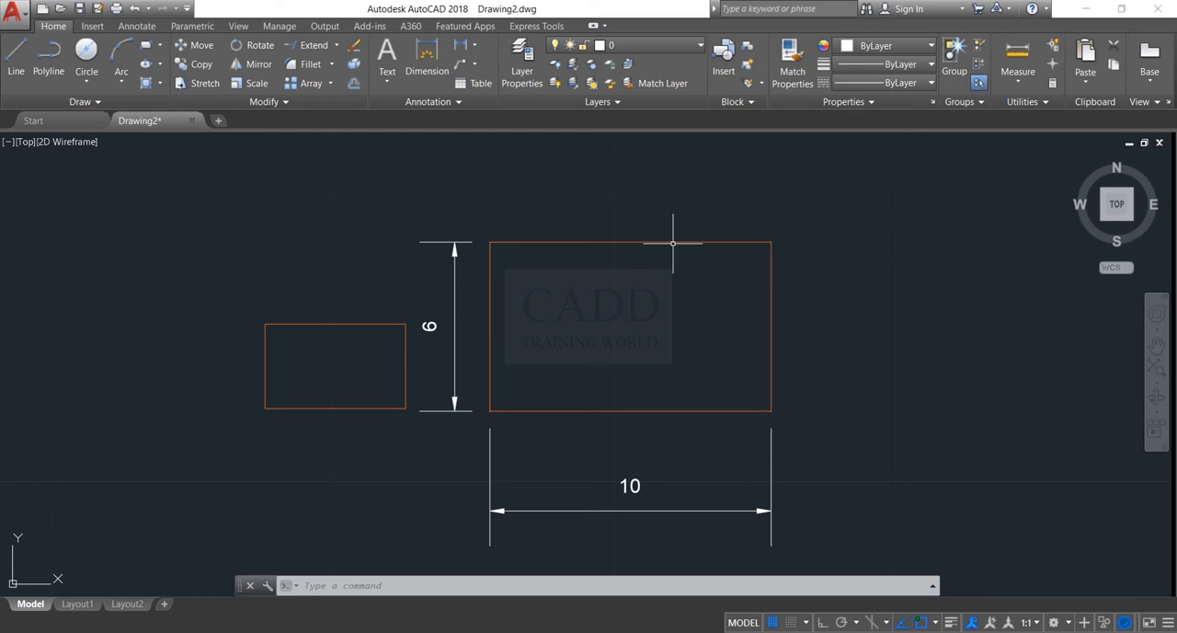
Scale the enlarged rectangle and both its dimensions by a factor of .5 from the lower-left corner
click(783, 219)
click(418, 565)
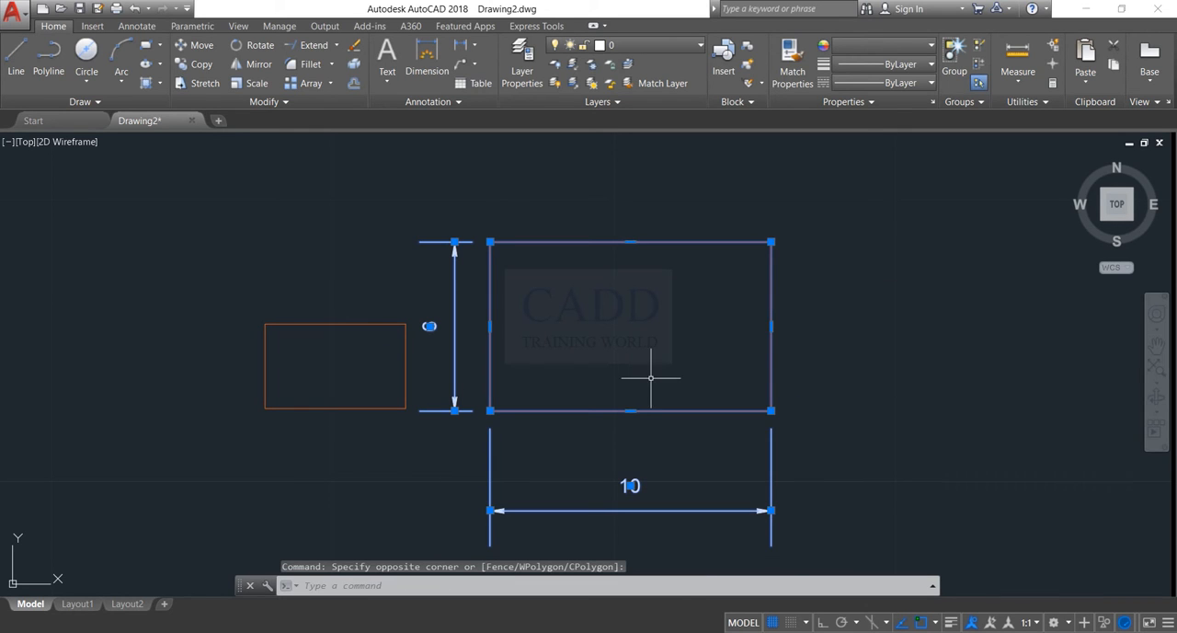
text(sc)
key(Return)
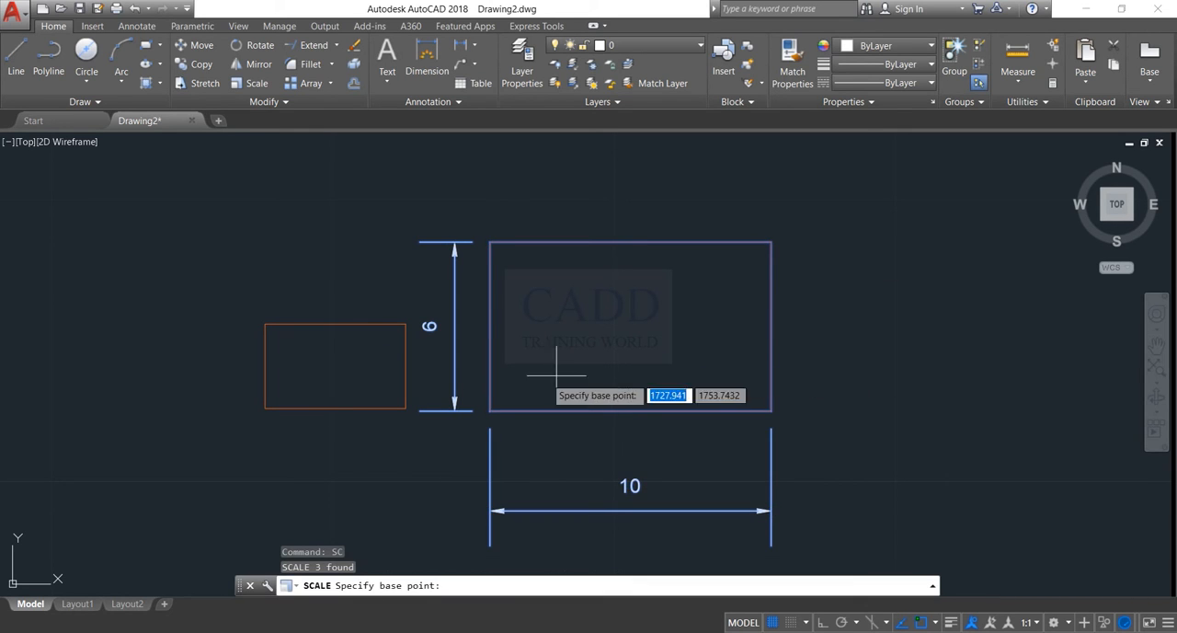
click(630, 325)
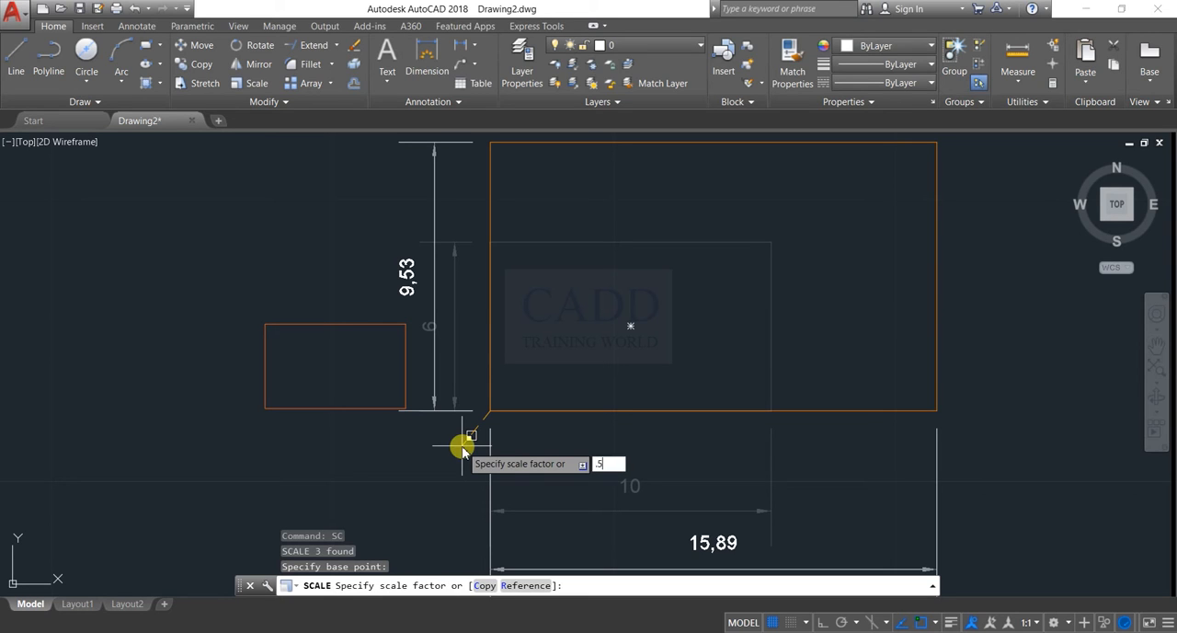
key(Return)
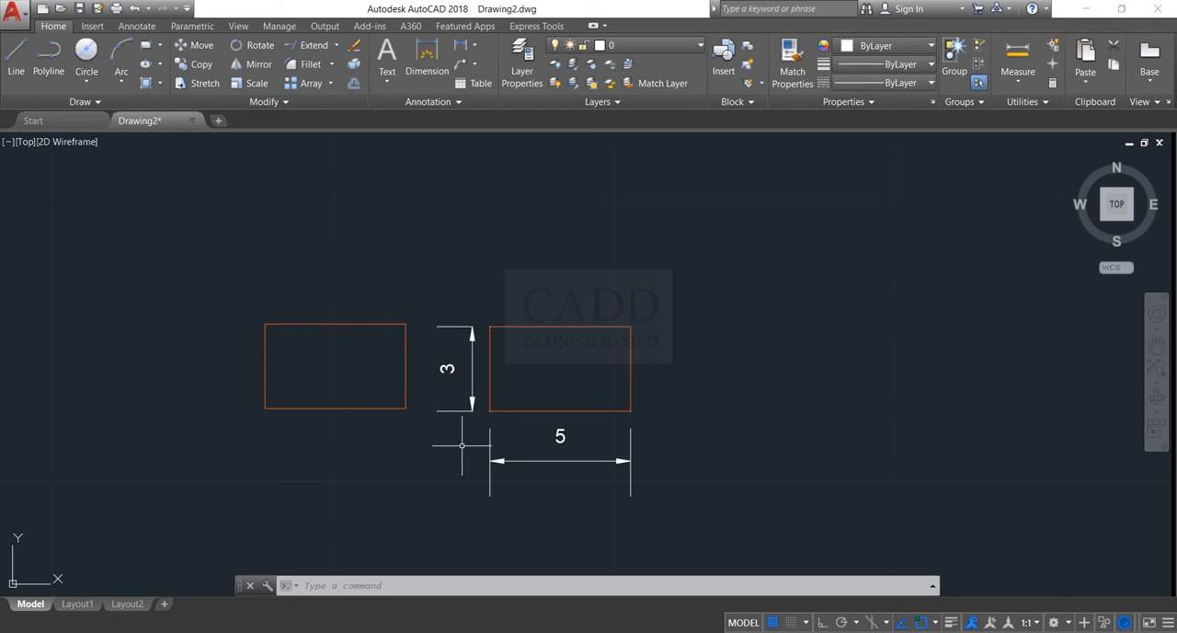
Delete the width and height dimensions of the right-hand rectangle
drag(672, 475, 533, 485)
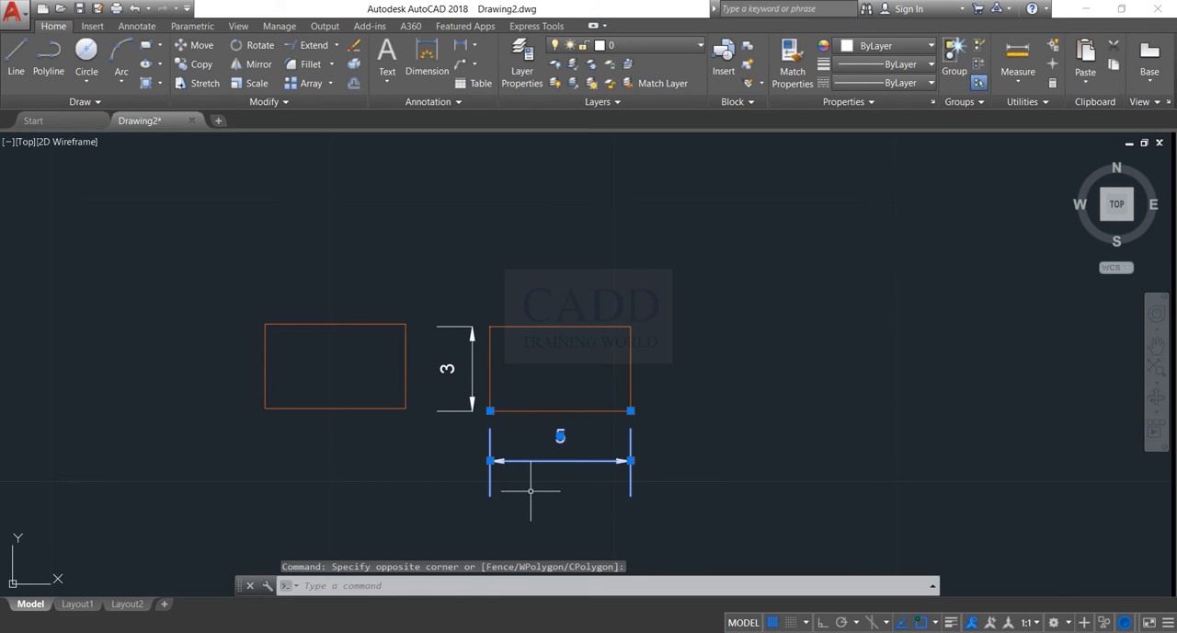
key(Delete)
drag(487, 370, 445, 397)
key(Delete)
Draw a smaller horizontal rectangle that starts inside the undimensioned rectangle and extends past its right edge
scroll(557, 368, up, 3)
middle_drag(557, 368, 538, 433)
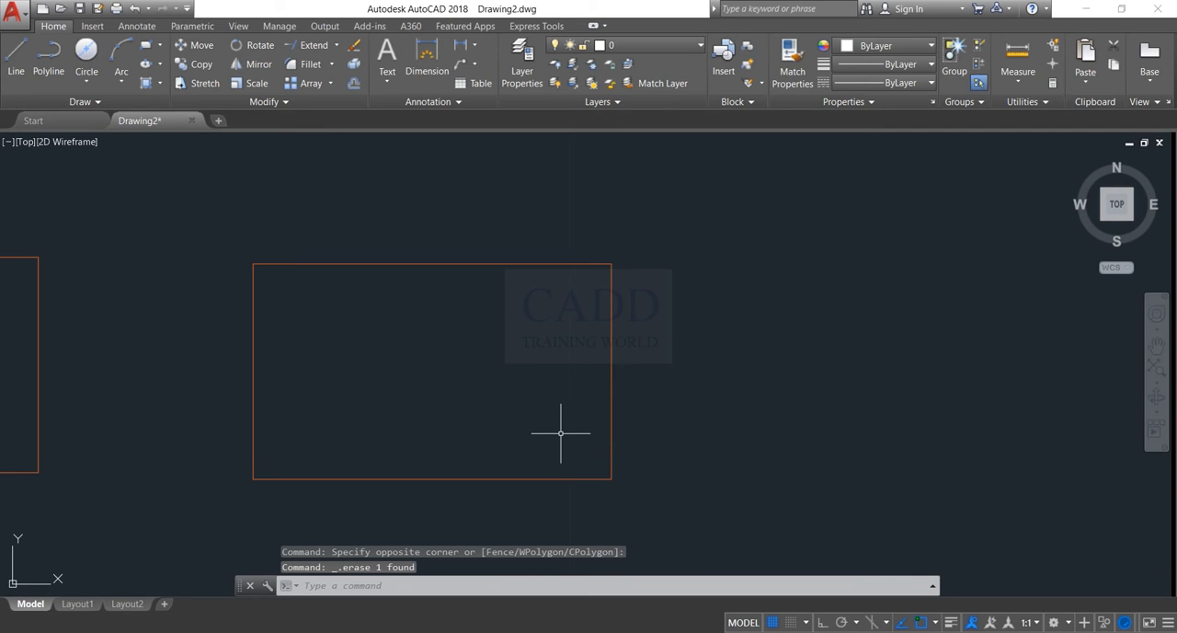
key(Return)
click(570, 330)
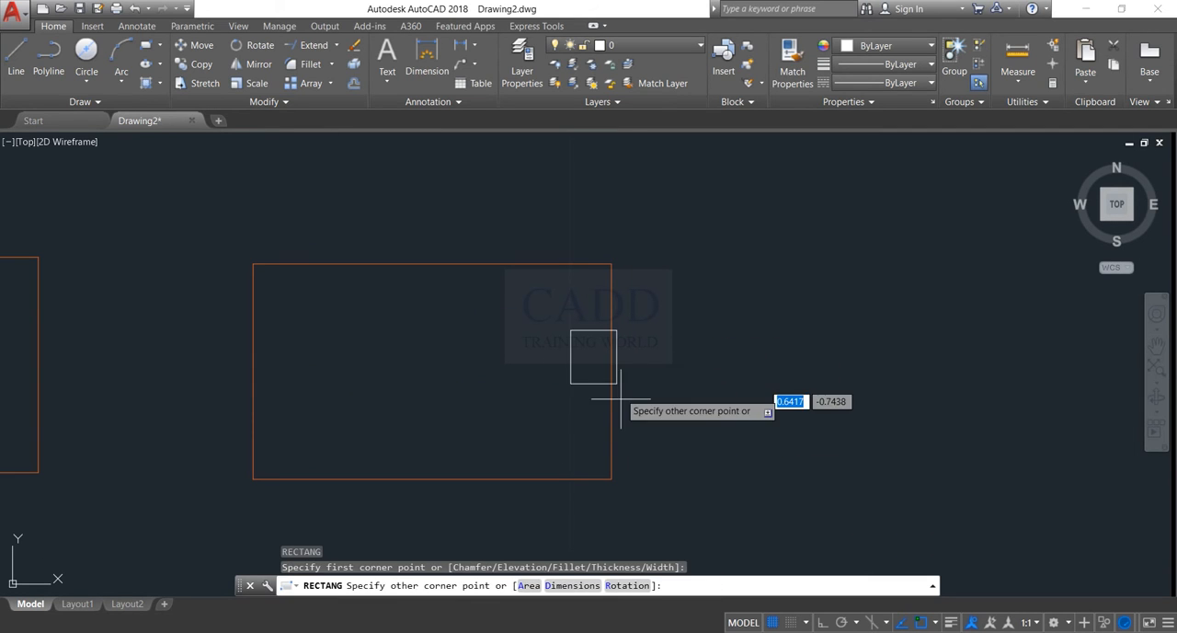
key(Escape)
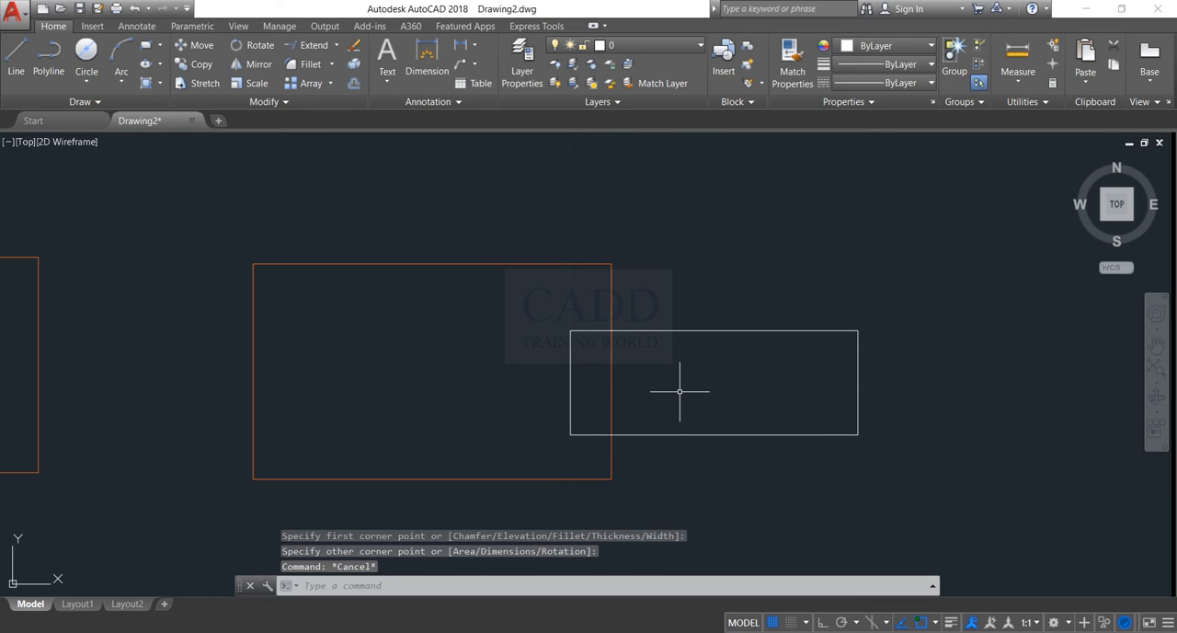
Trim the overlapping parts of the two rectangles so they form one stepped outline, open where they join
text(t)
key(Return)
key(Return)
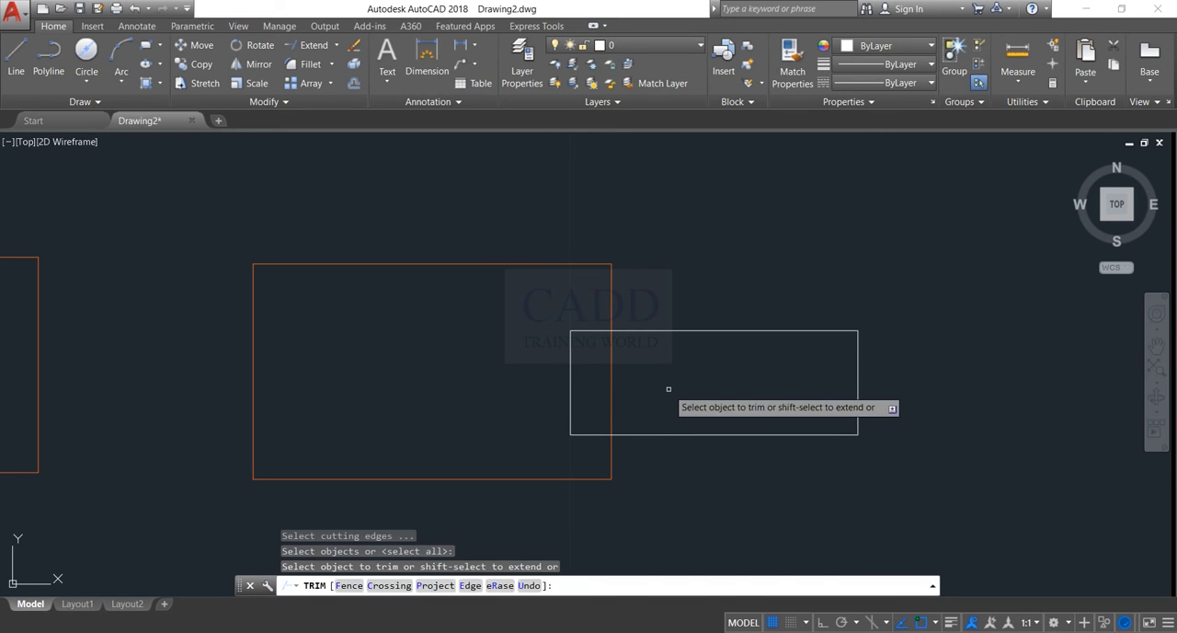
click(666, 389)
click(578, 381)
click(611, 359)
click(557, 364)
click(576, 306)
click(580, 350)
click(585, 406)
click(581, 446)
key(Escape)
middle_drag(830, 383, 756, 383)
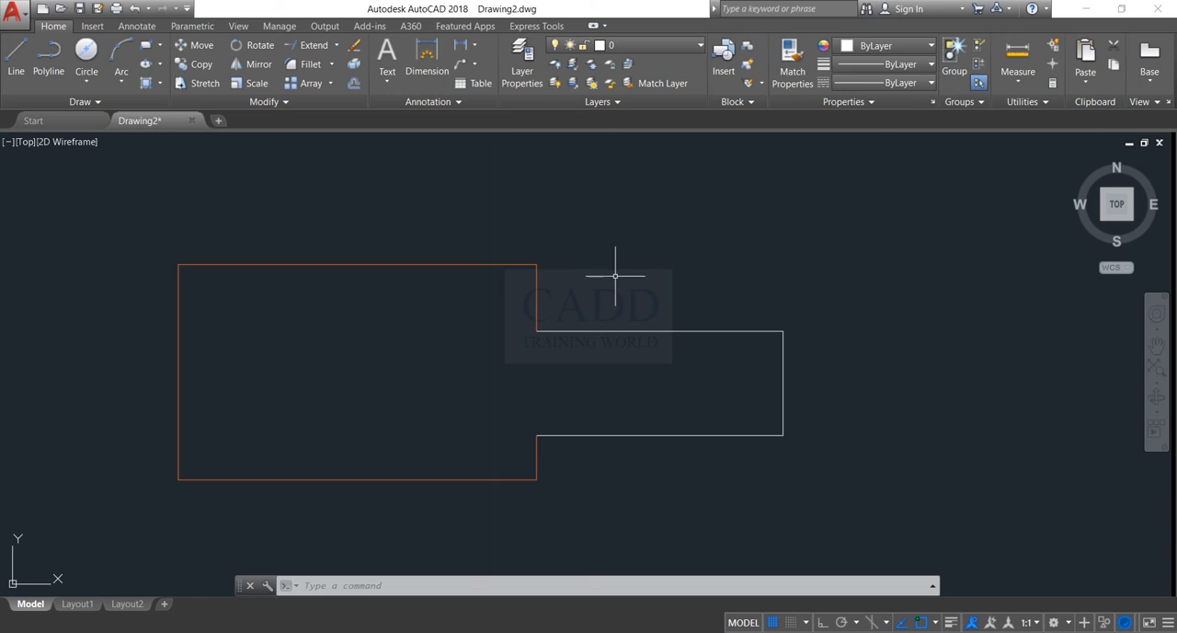
click(923, 242)
click(697, 410)
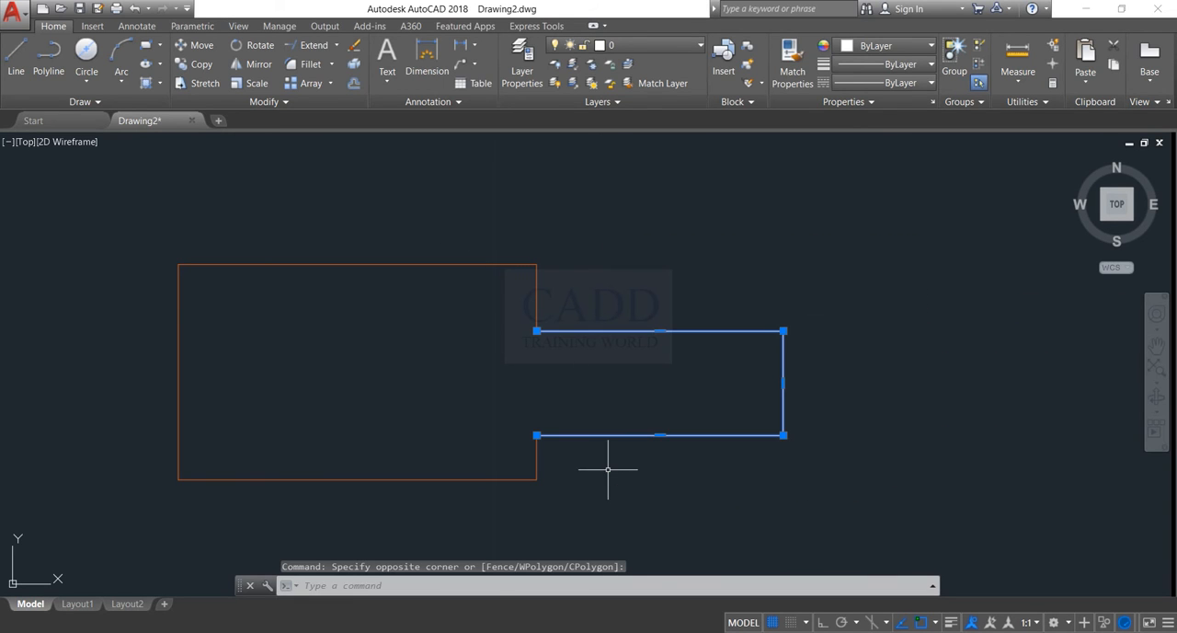
text(s)
key(Return)
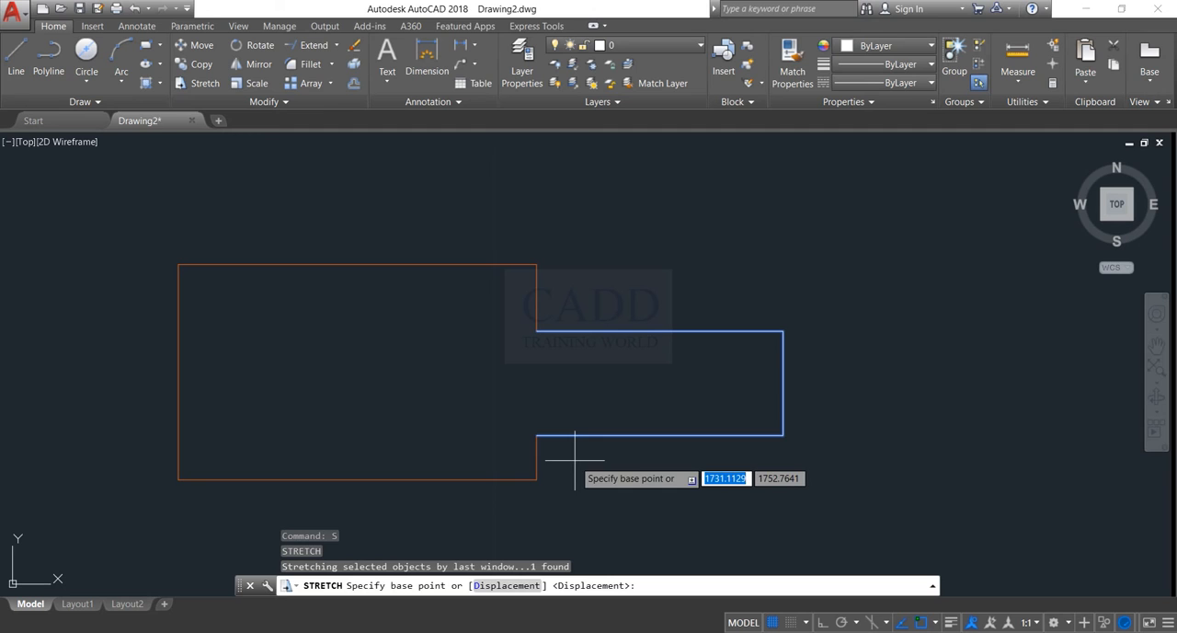
key(Escape)
click(893, 225)
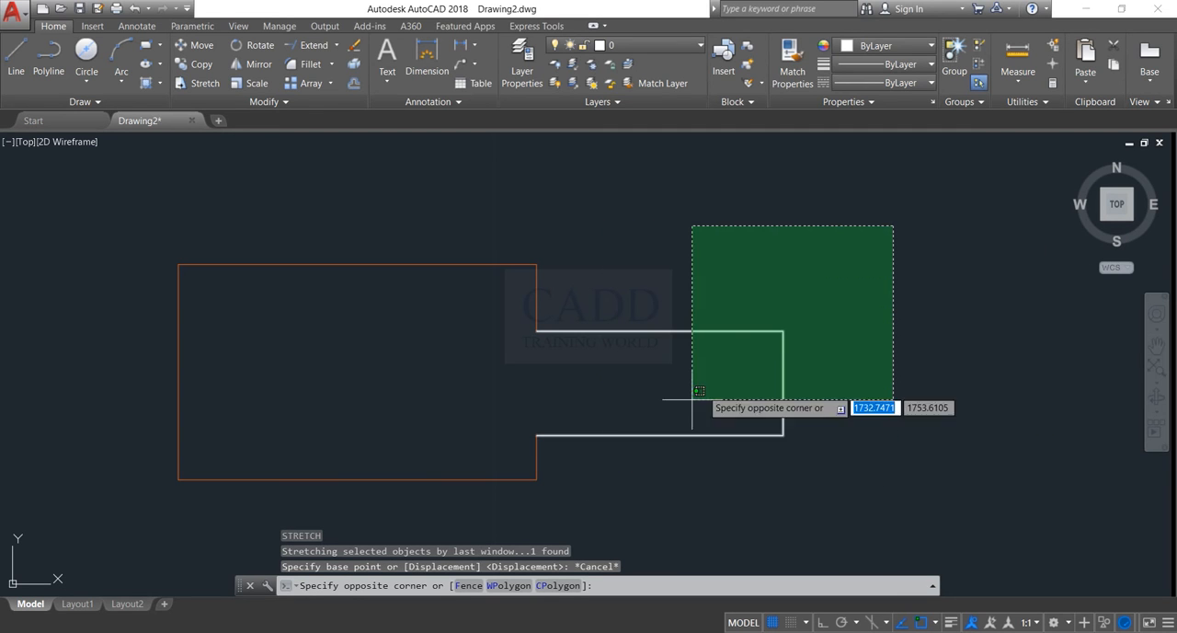
key(Escape)
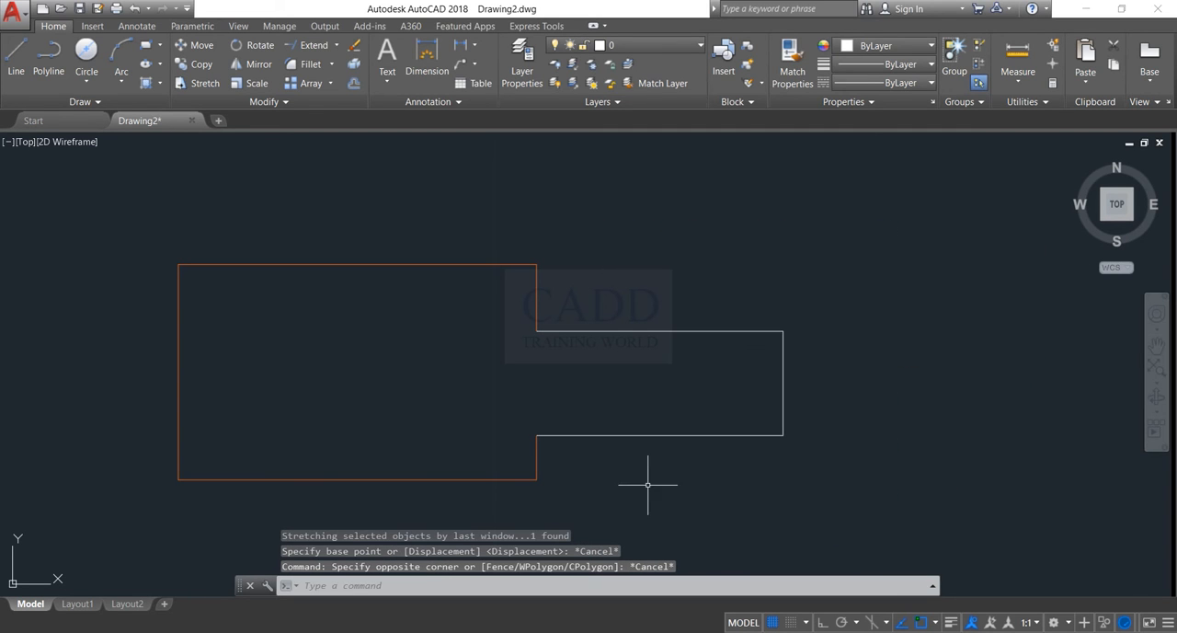
click(855, 471)
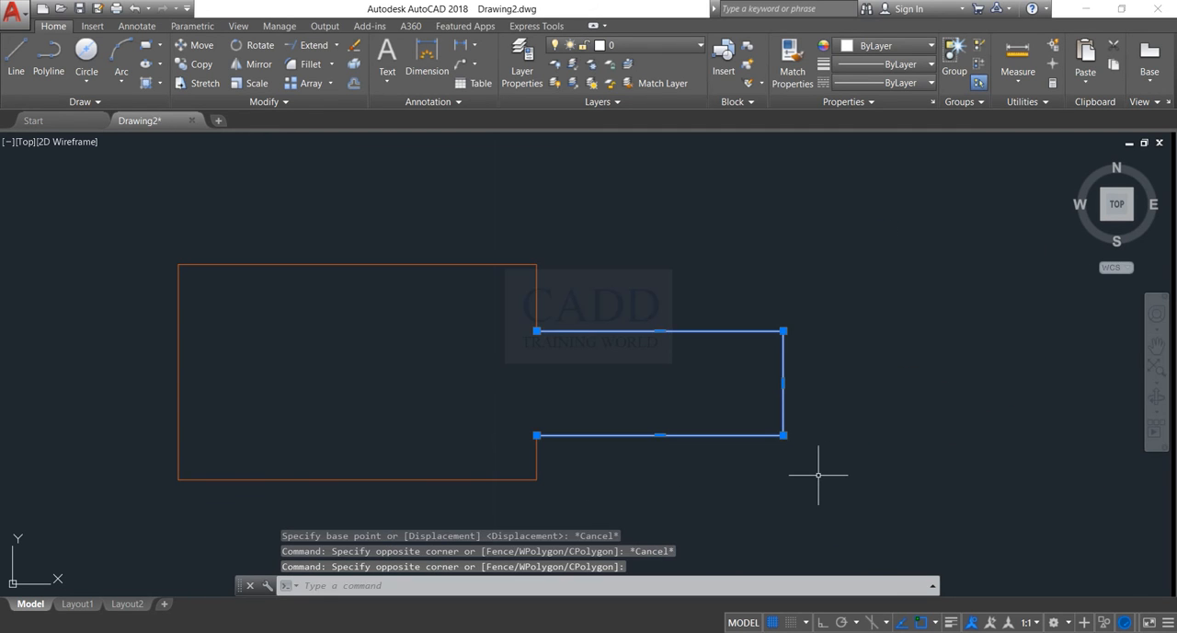
key(Escape)
click(831, 205)
click(616, 446)
text(sc)
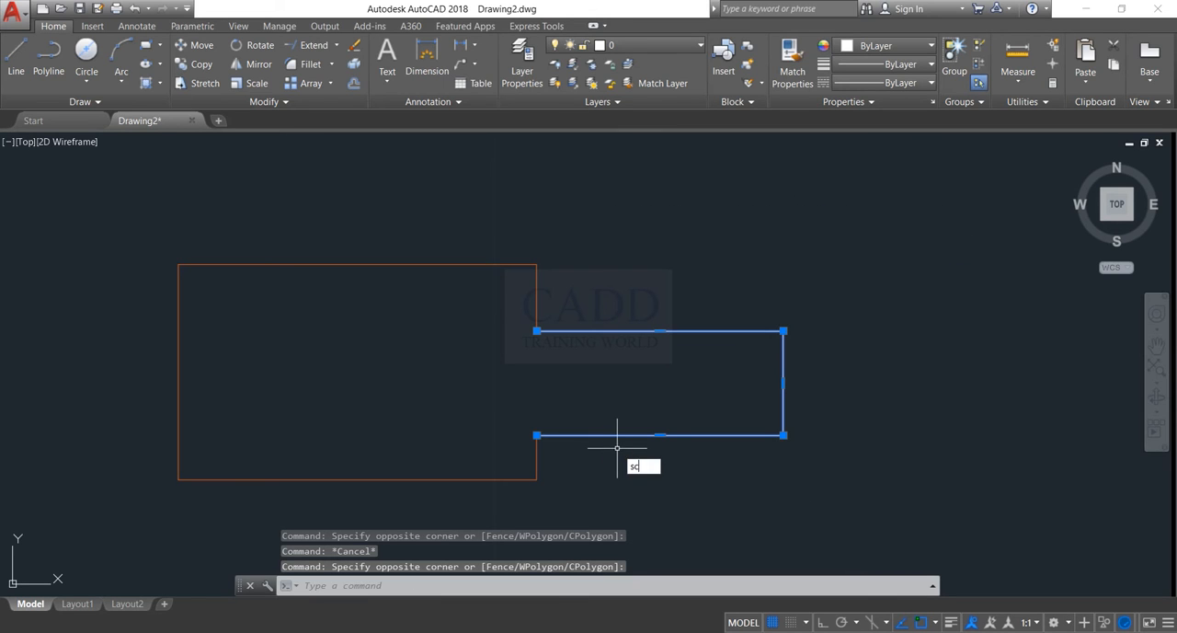
key(Return)
click(536, 435)
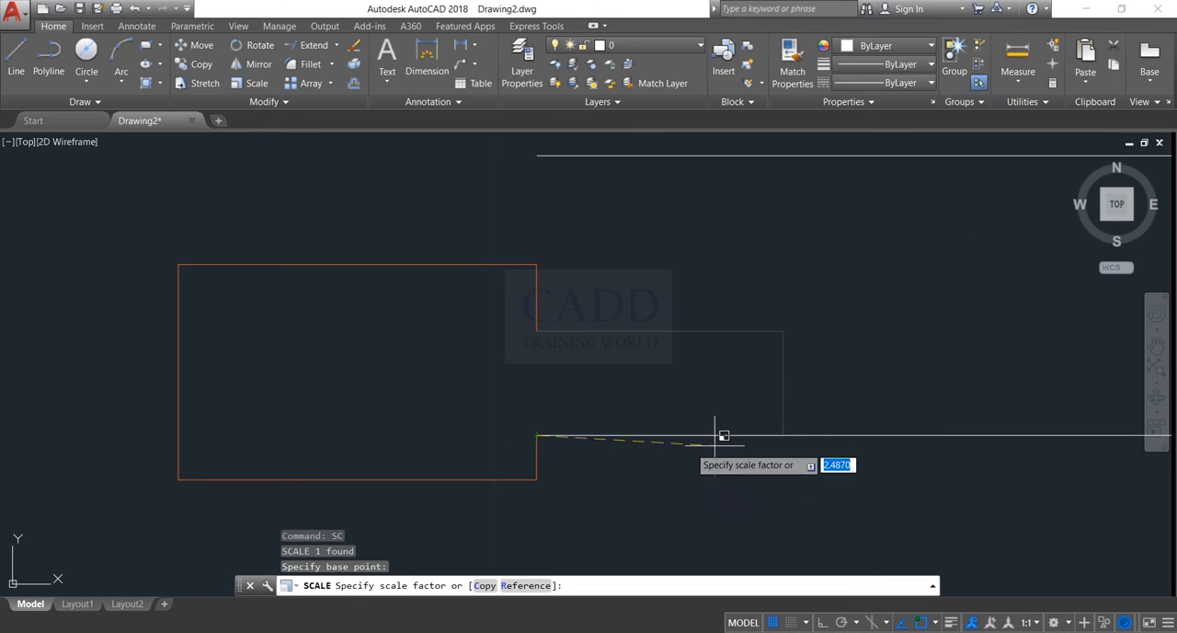
key(Escape)
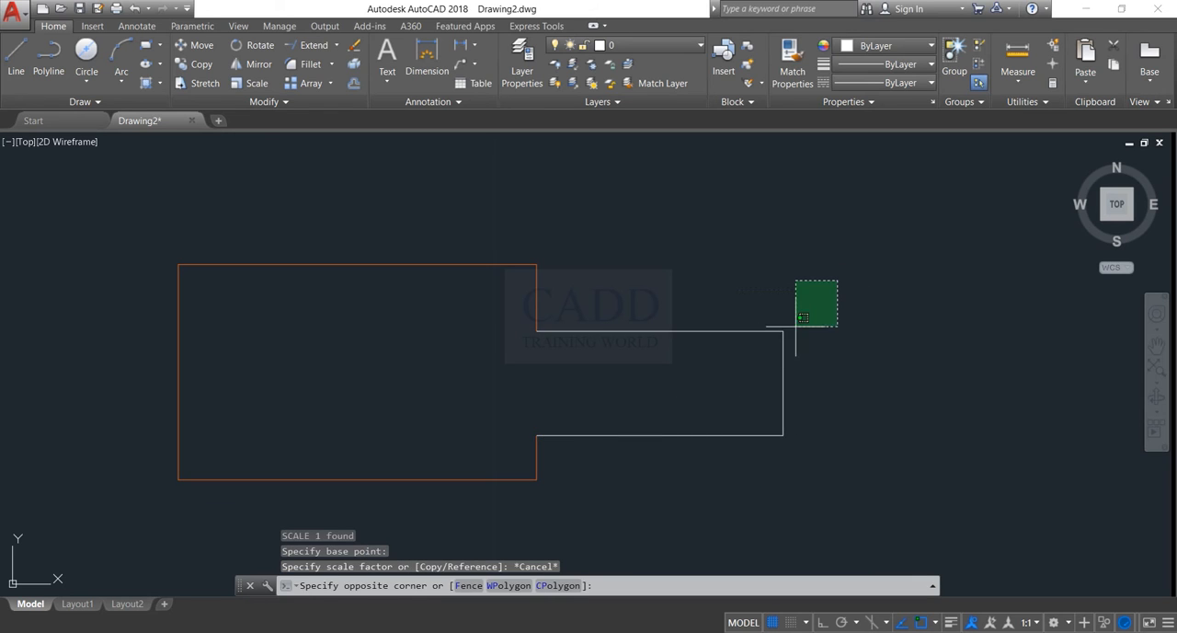
Stretch the open end of the smaller rectangle 5 units horizontally to the right with Ortho on, keeping its left ends attached
click(835, 281)
click(559, 459)
key(Return)
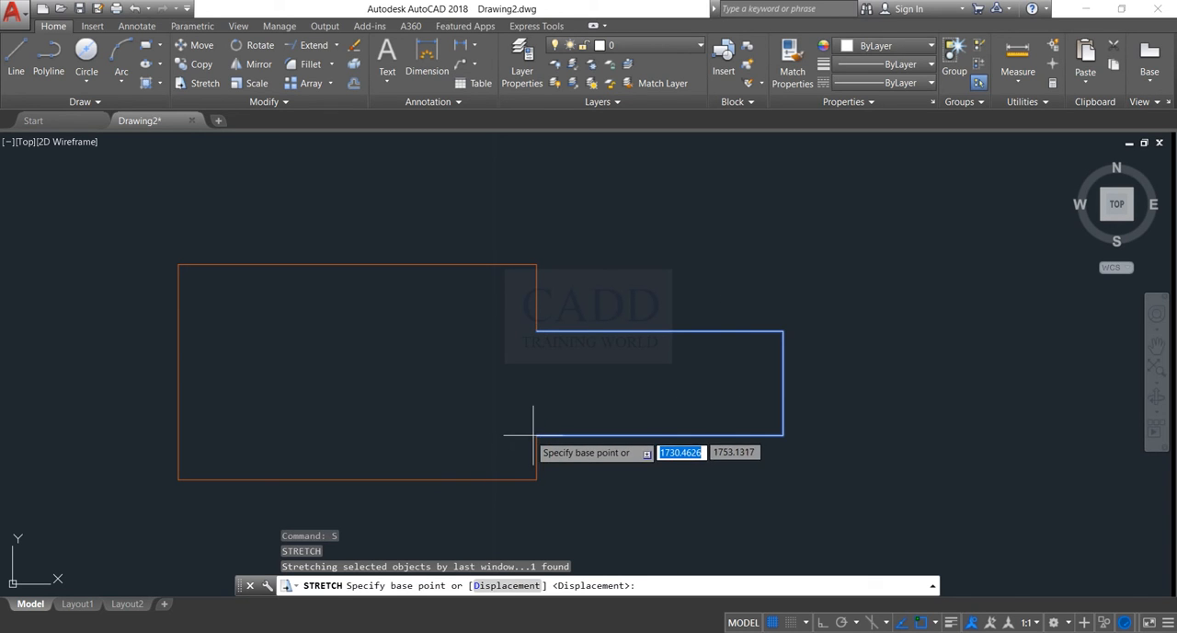
click(537, 434)
middle_drag(821, 435, 617, 428)
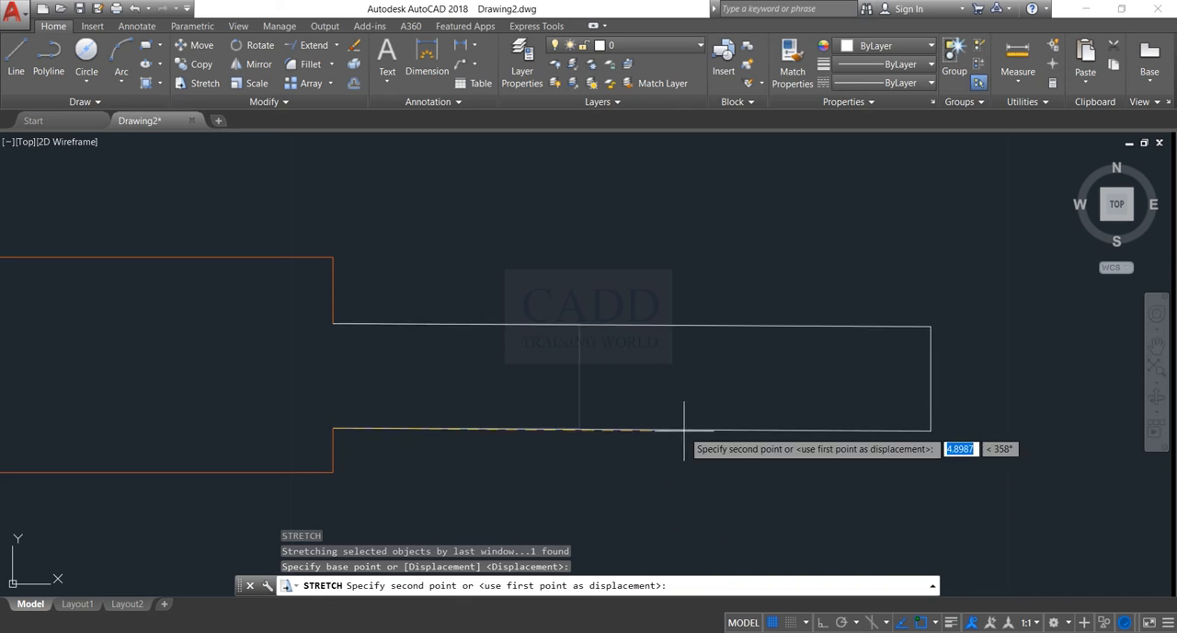
click(821, 623)
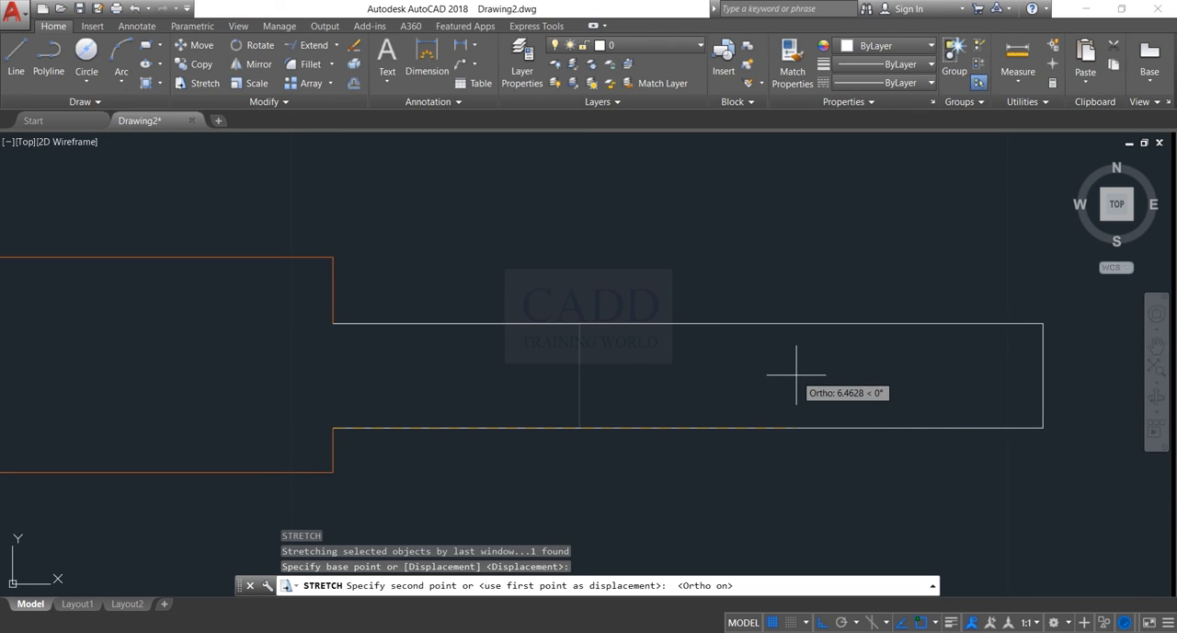
text(5)
key(Return)
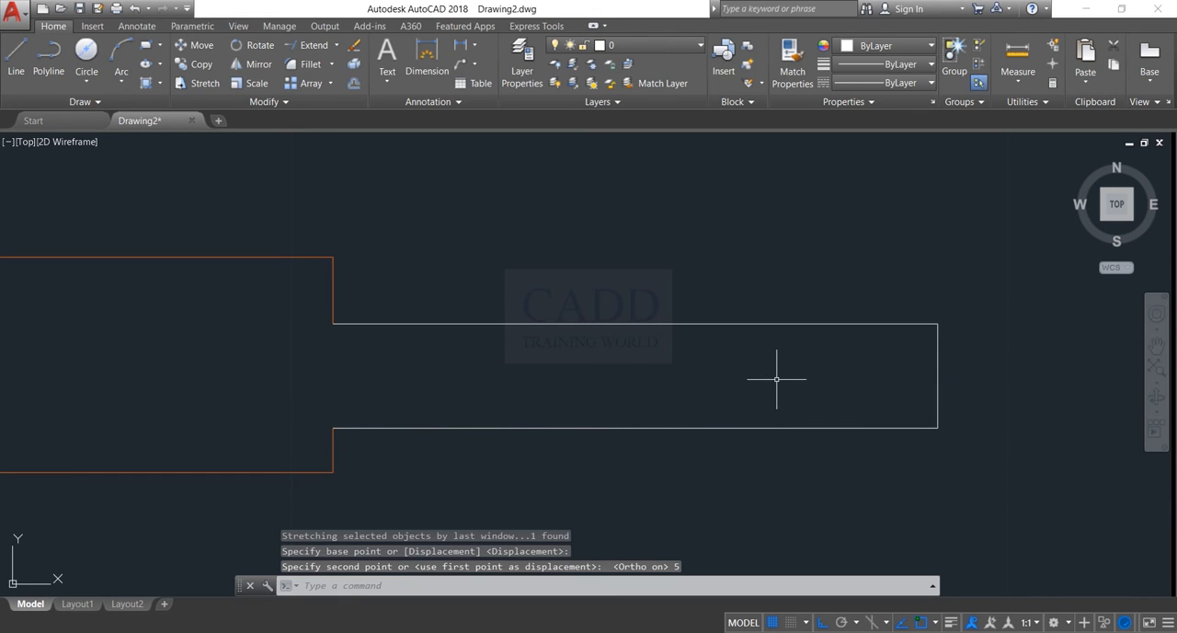
scroll(761, 401, down, 2)
middle_drag(762, 401, 841, 386)
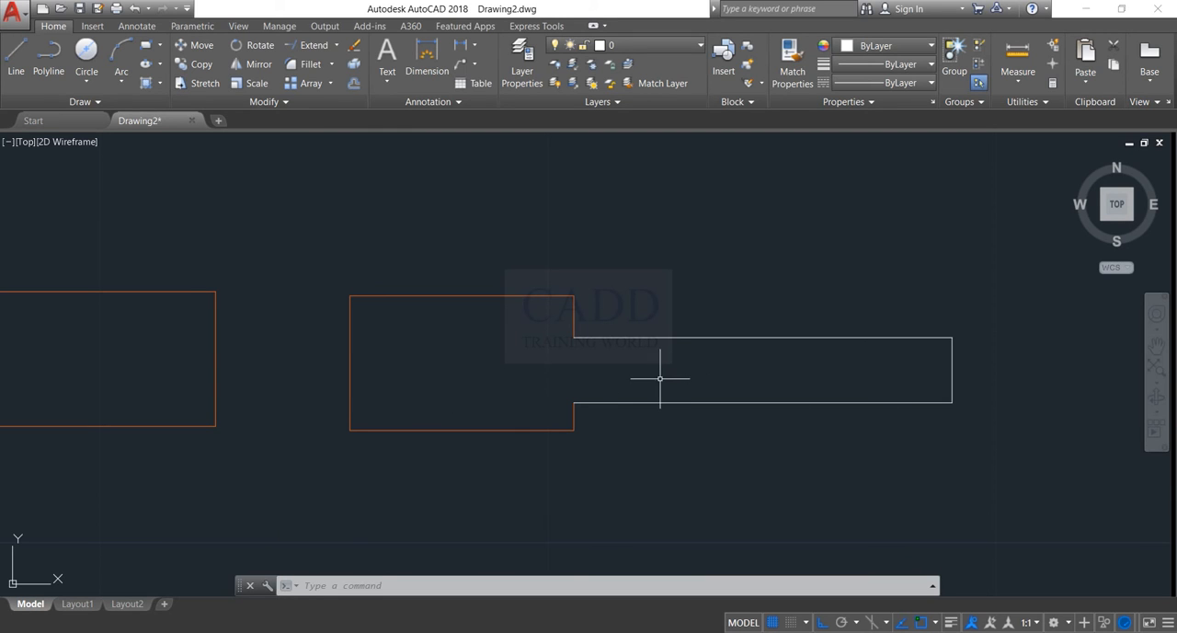
Erase the separate left rectangle and both parts of the stepped outline to empty the drawing
scroll(600, 449, down, 2)
click(417, 291)
click(313, 441)
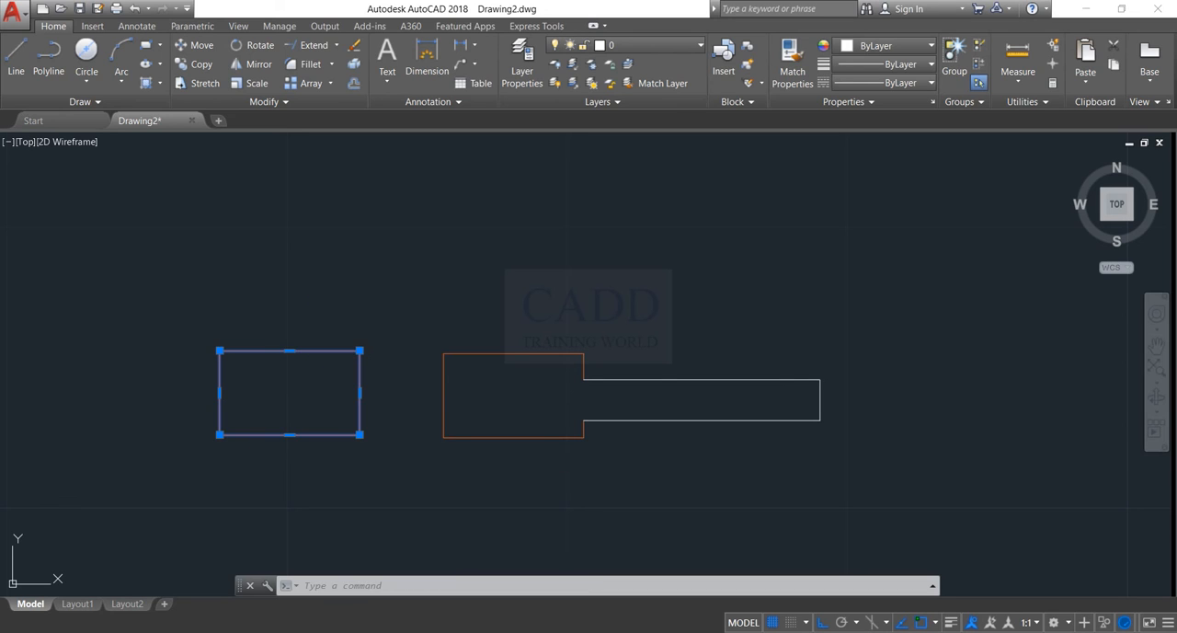
key(Delete)
key(space)
click(828, 326)
click(392, 493)
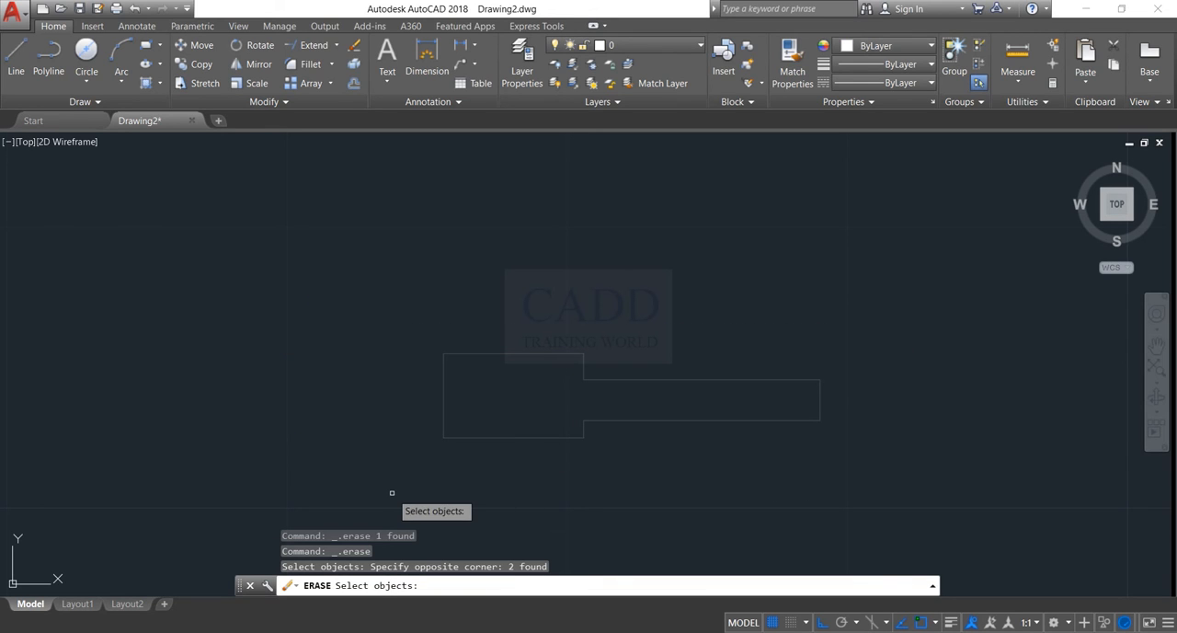
key(Return)
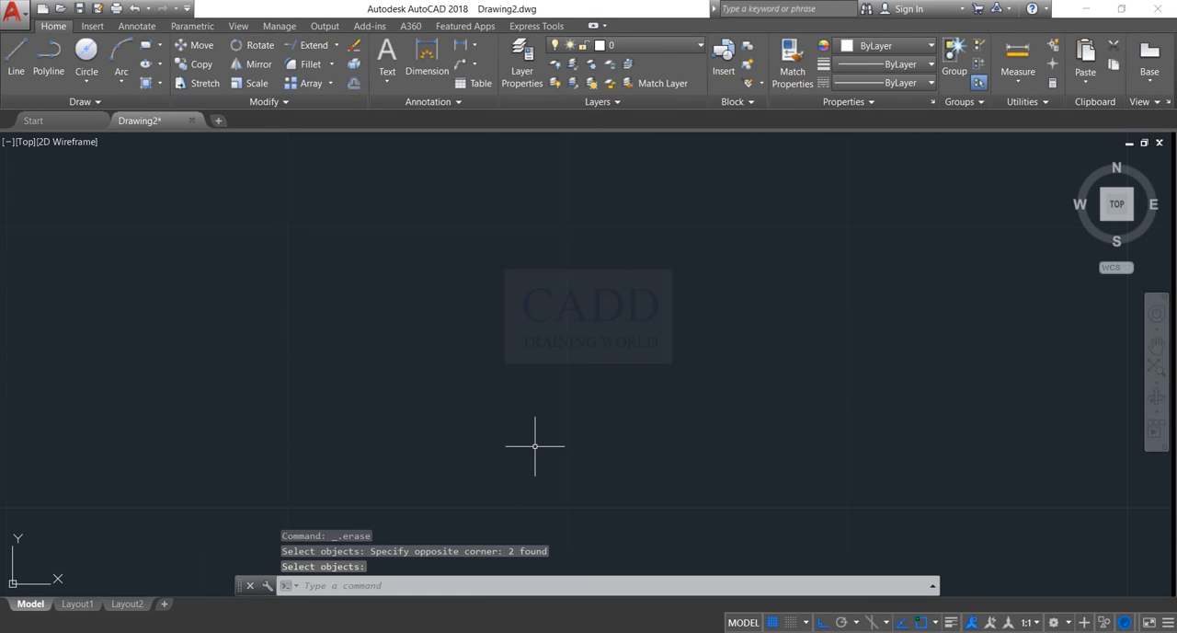
Draw a right triangle about 9 units tall from lines, with its vertical side on the right and a horizontal base
click(18, 57)
click(366, 248)
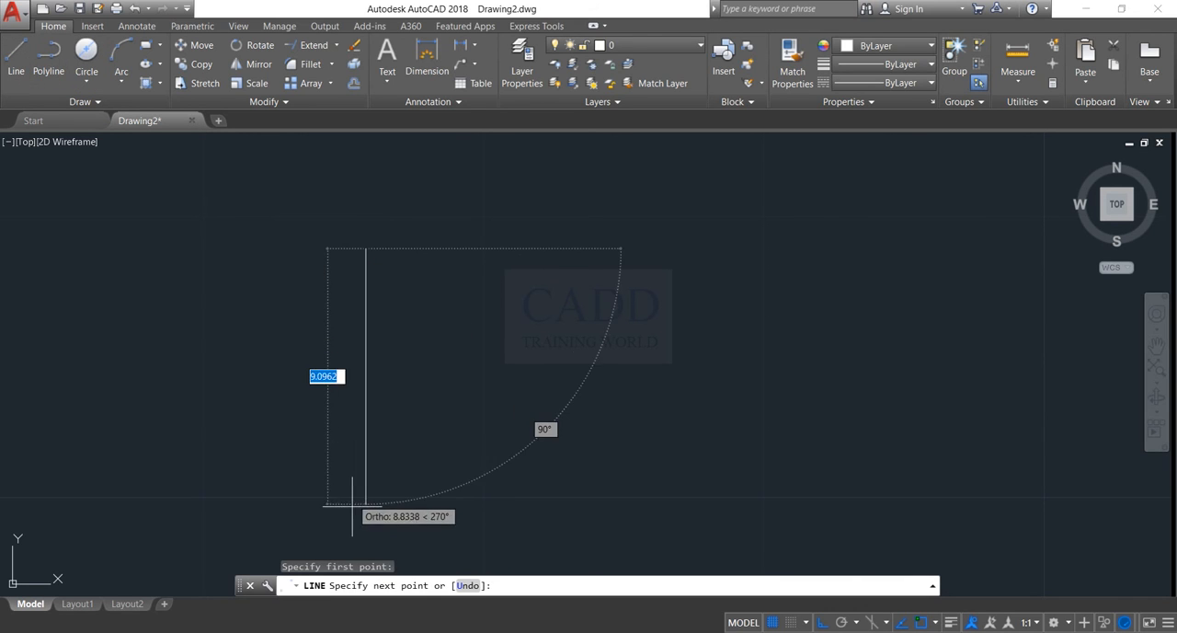
click(165, 501)
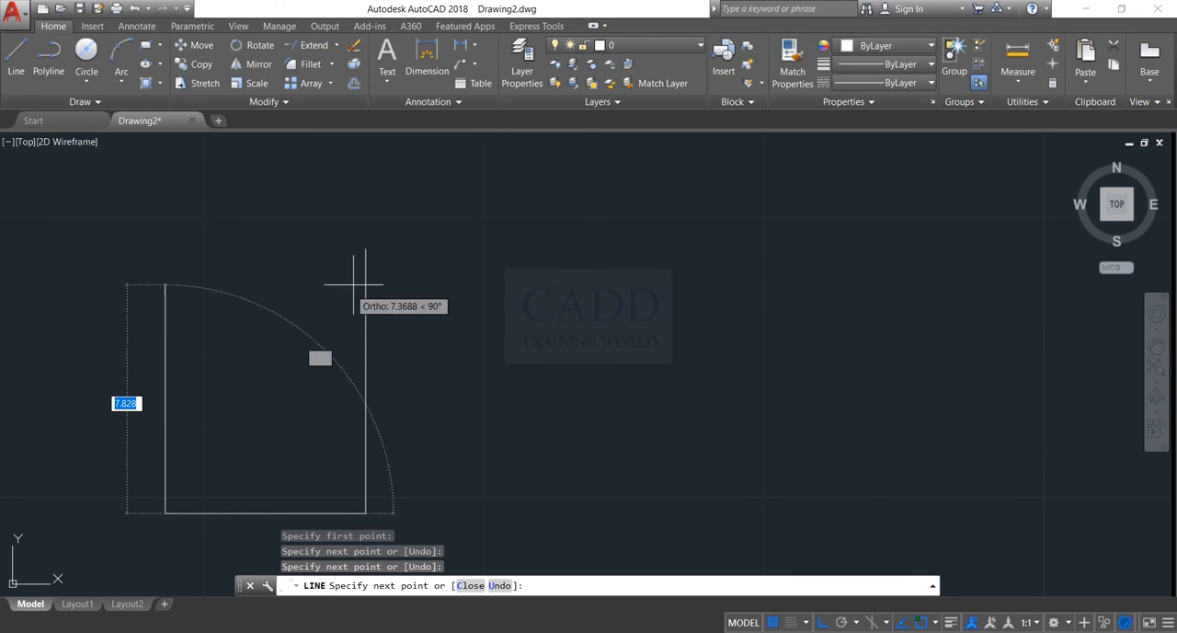
click(366, 248)
key(Return)
scroll(485, 230, down, 3)
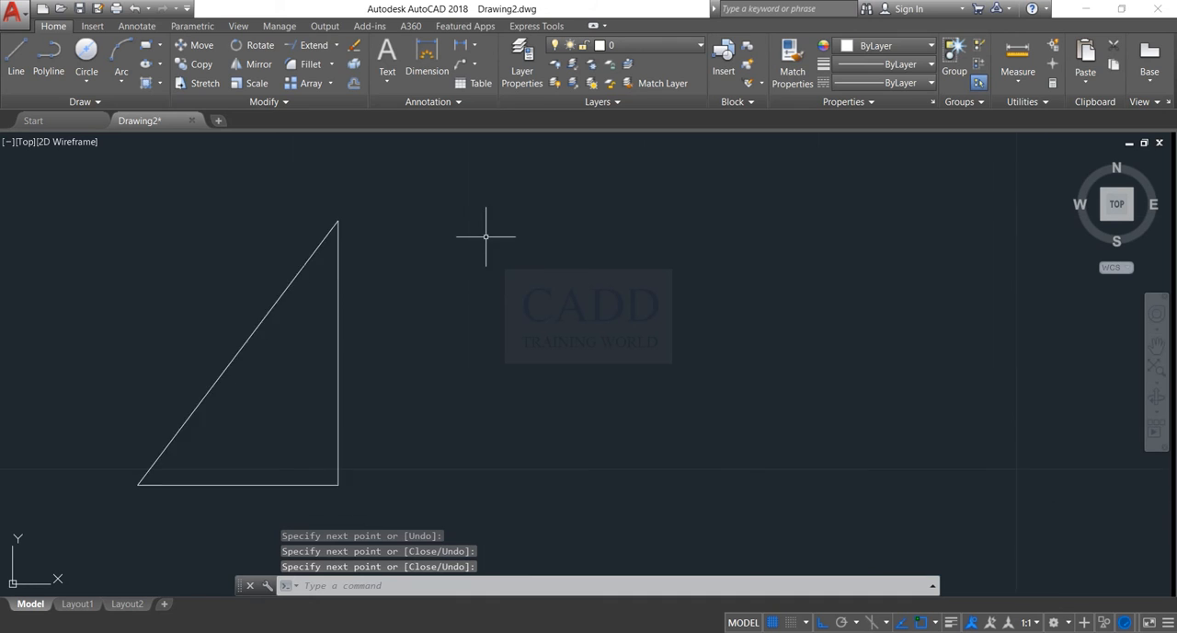
scroll(404, 236, up, 4)
scroll(415, 230, down, 2)
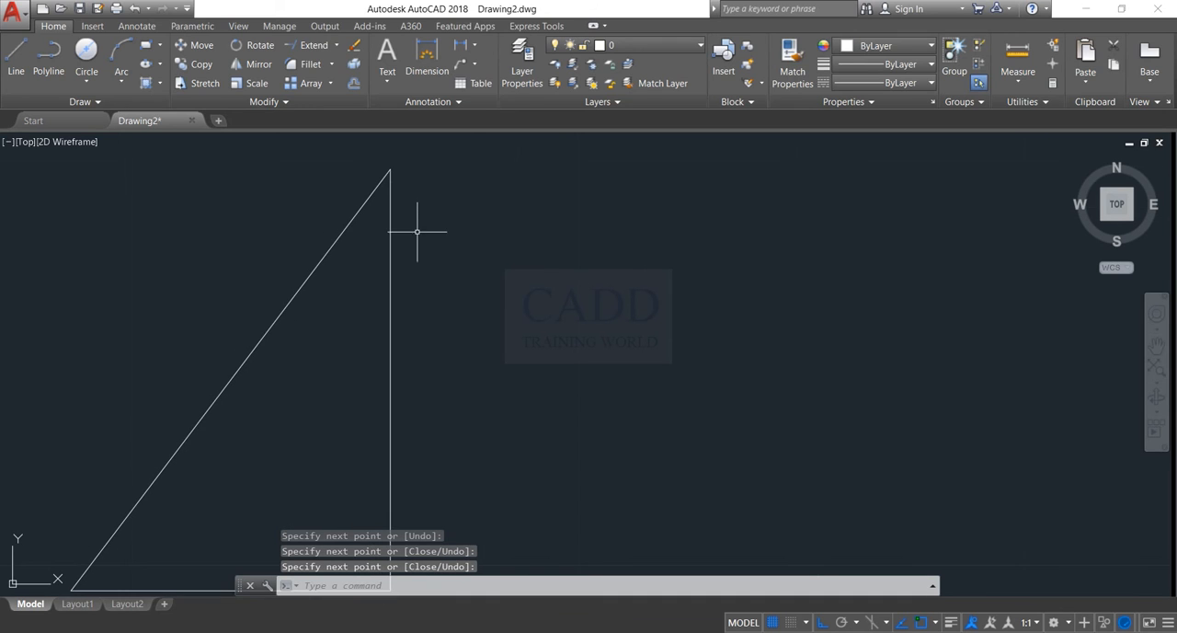
Draw a vertical line just right of the triangle, extending past it above and below
text(l)
key(Return)
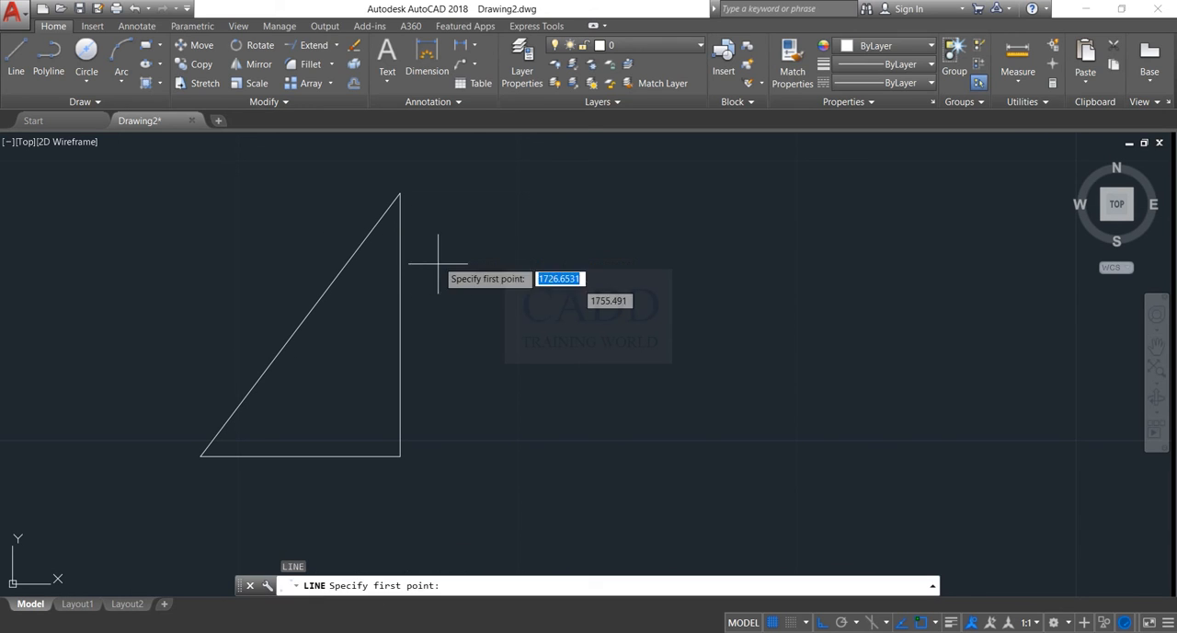
click(439, 175)
click(439, 529)
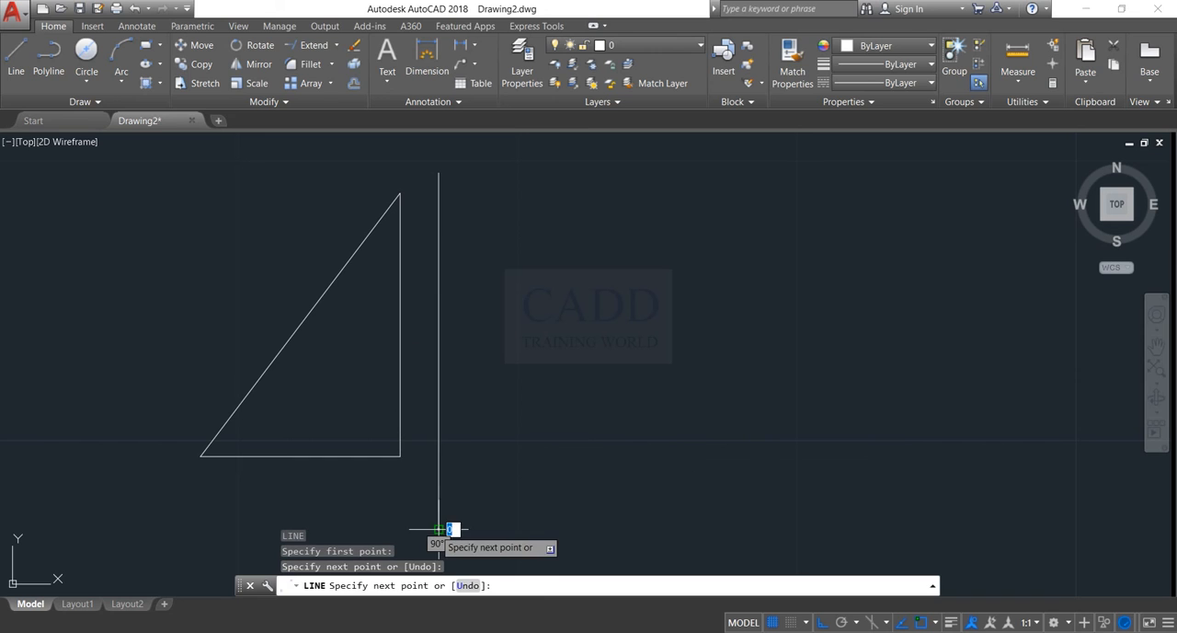
key(Escape)
click(440, 439)
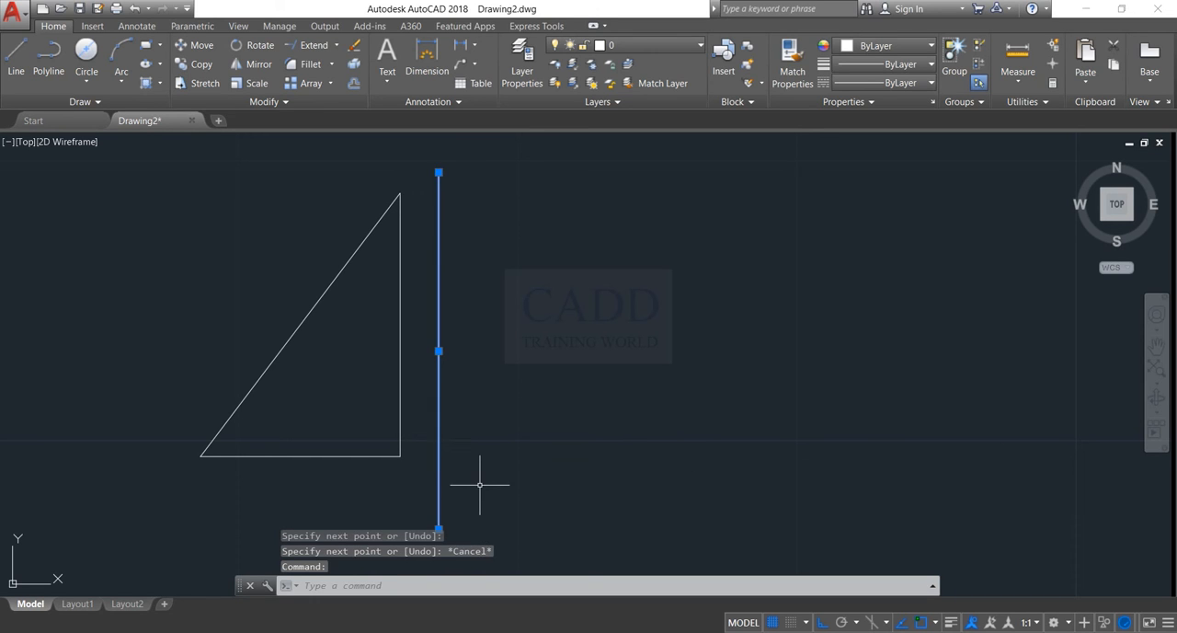
key(Escape)
click(412, 389)
click(196, 433)
key(Escape)
click(420, 317)
click(164, 425)
text(MI)
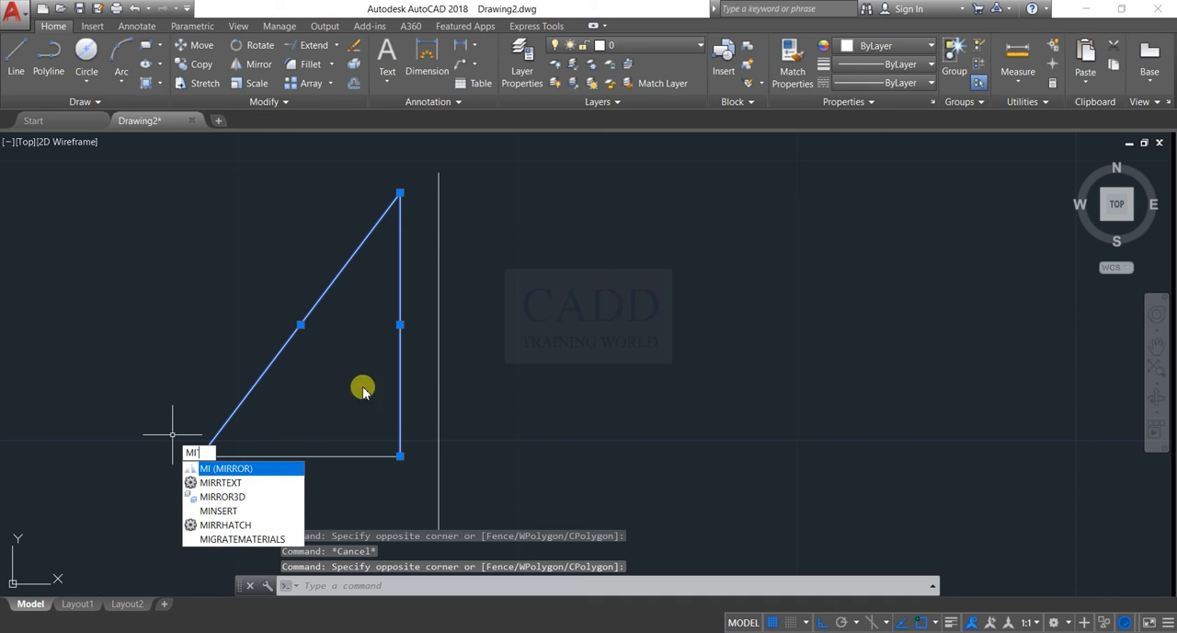
key(Escape)
key(Escape)
Mirror the whole triangle about the vertical line from its upper to its lower endpoint, keeping the source objects
click(407, 183)
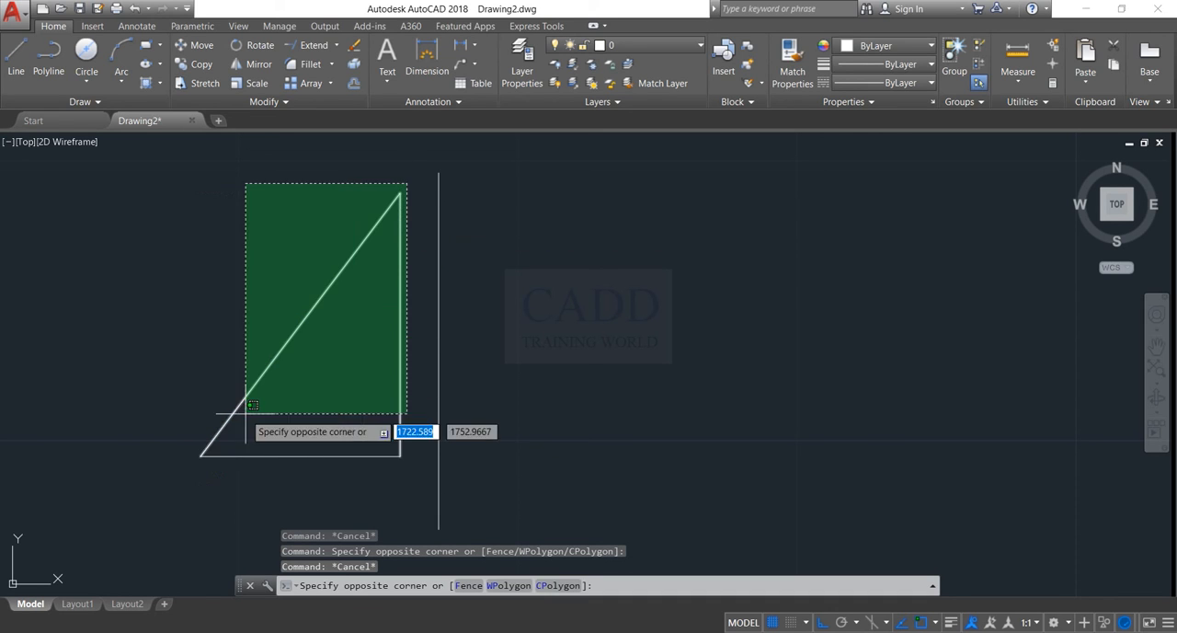
click(165, 481)
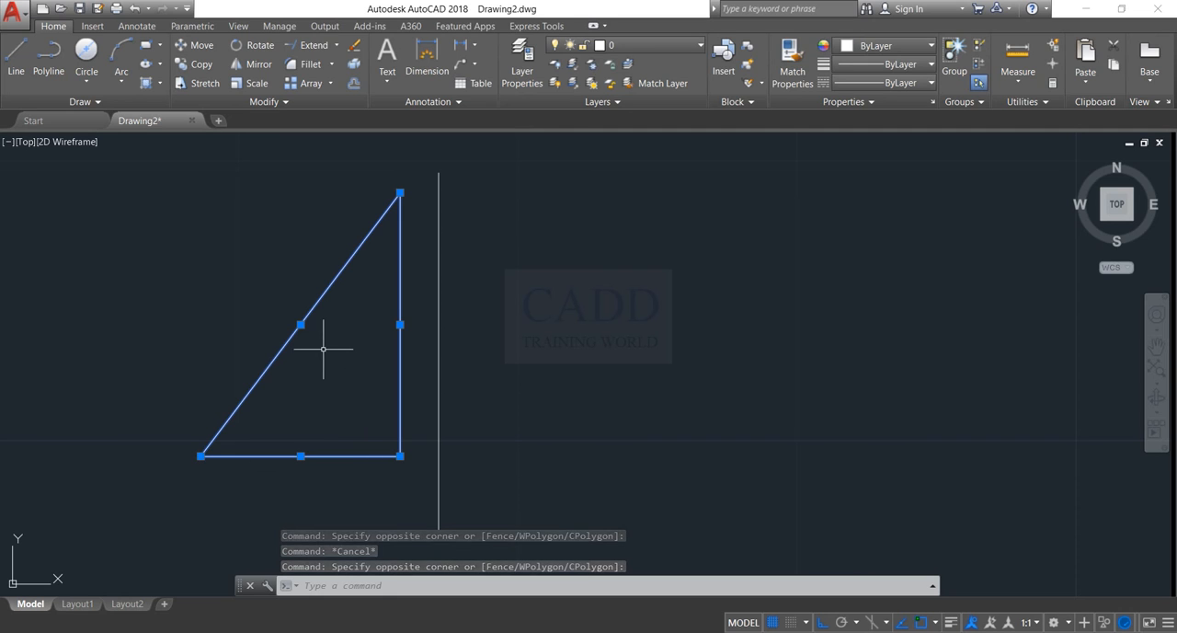
text(mi)
key(Return)
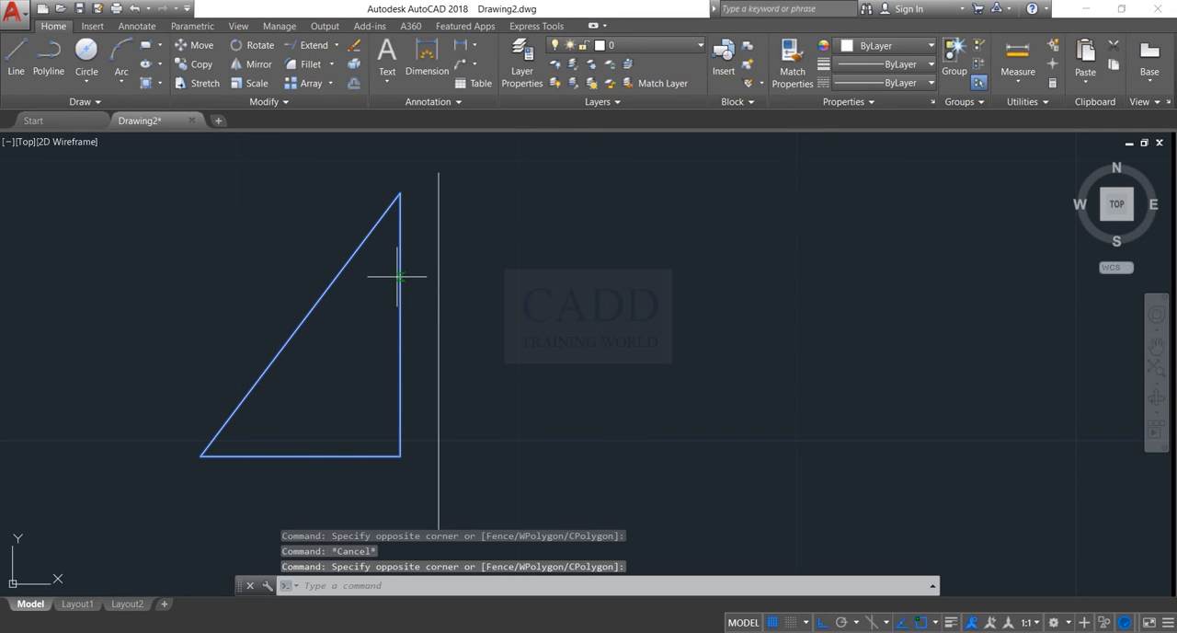
click(438, 172)
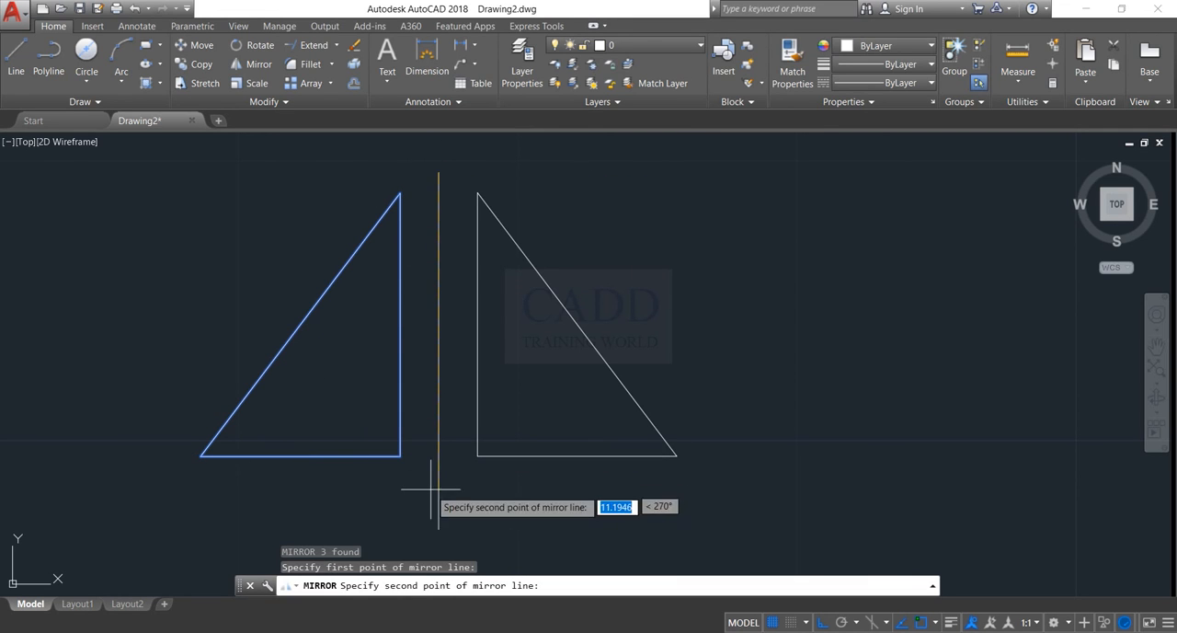
click(438, 528)
key(Return)
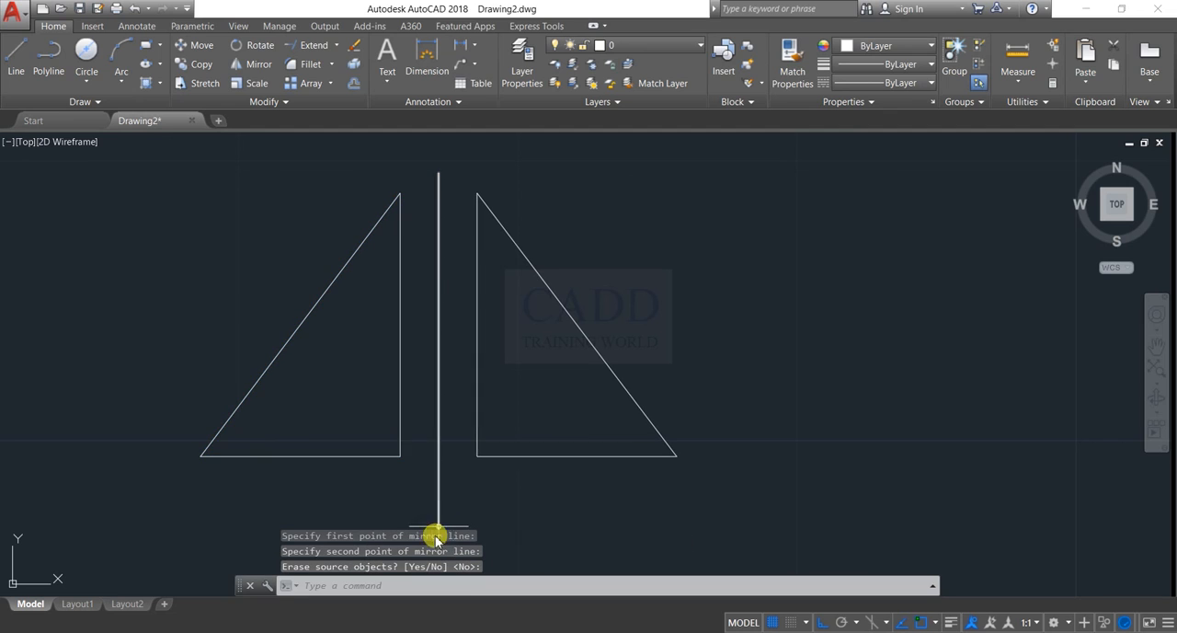
Delete the vertical line between the two triangles
middle_drag(438, 525, 448, 549)
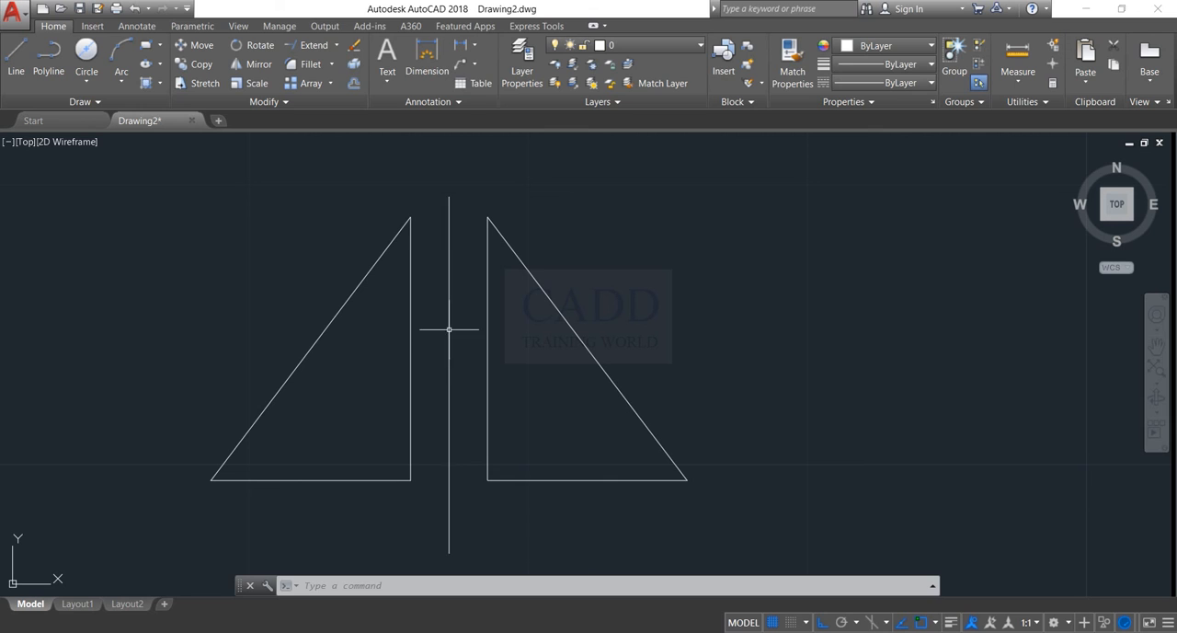
click(449, 395)
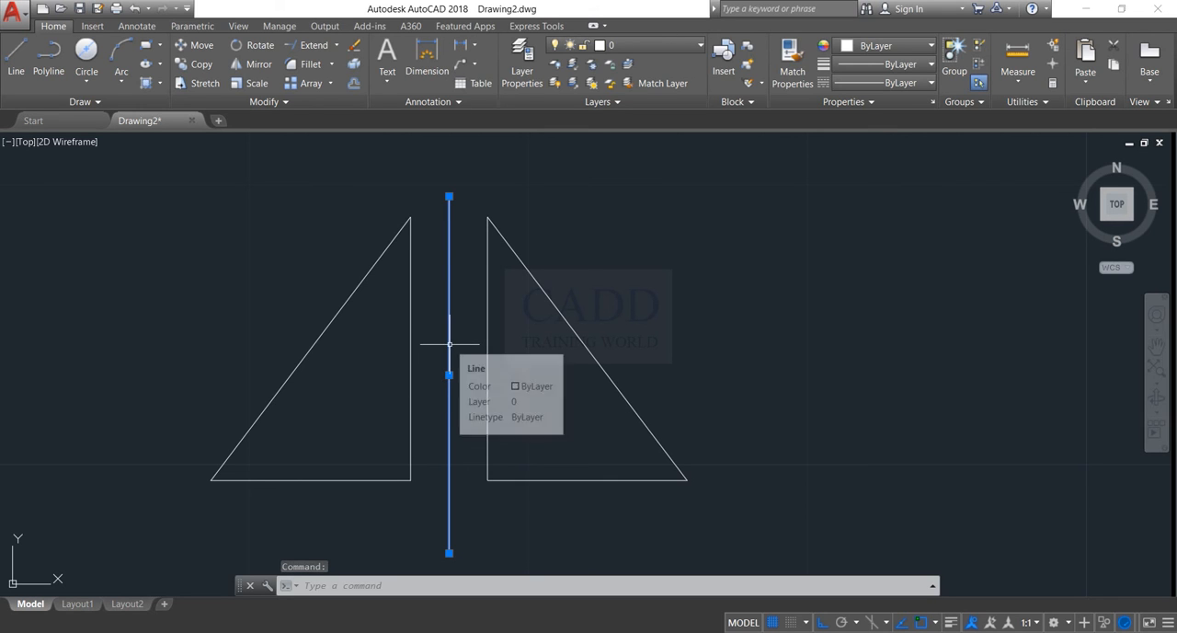
key(Delete)
Mirror the right-hand triangle about a slanted line to its right with Ortho off, erasing the source objects
middle_drag(504, 422, 378, 431)
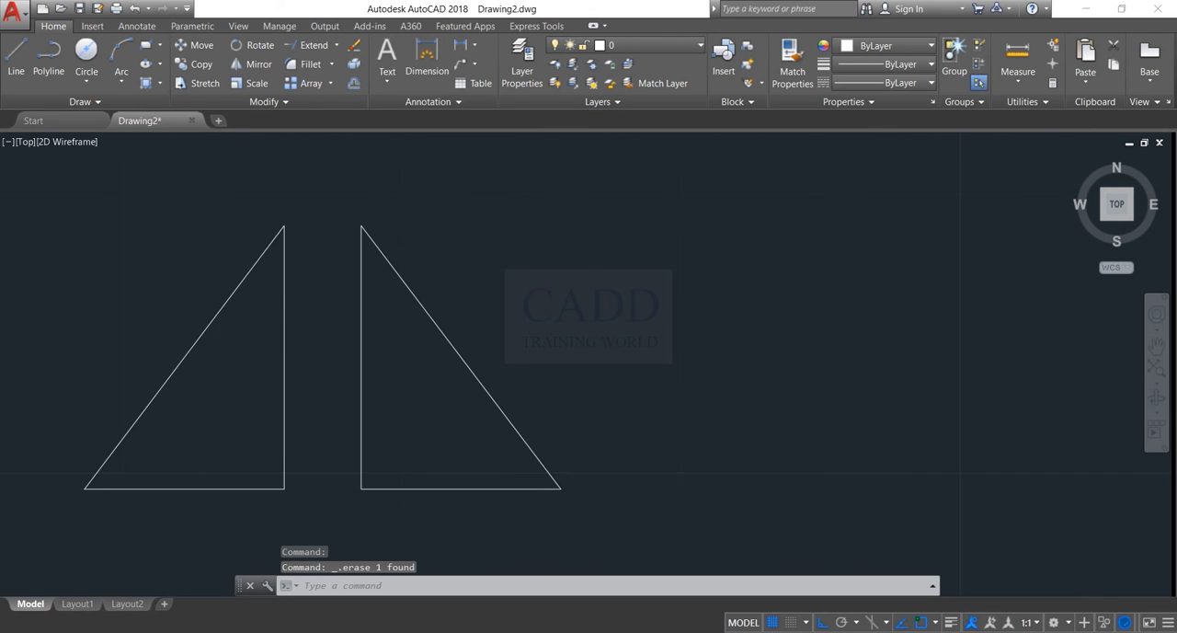
click(610, 192)
click(323, 496)
text(mi)
key(Return)
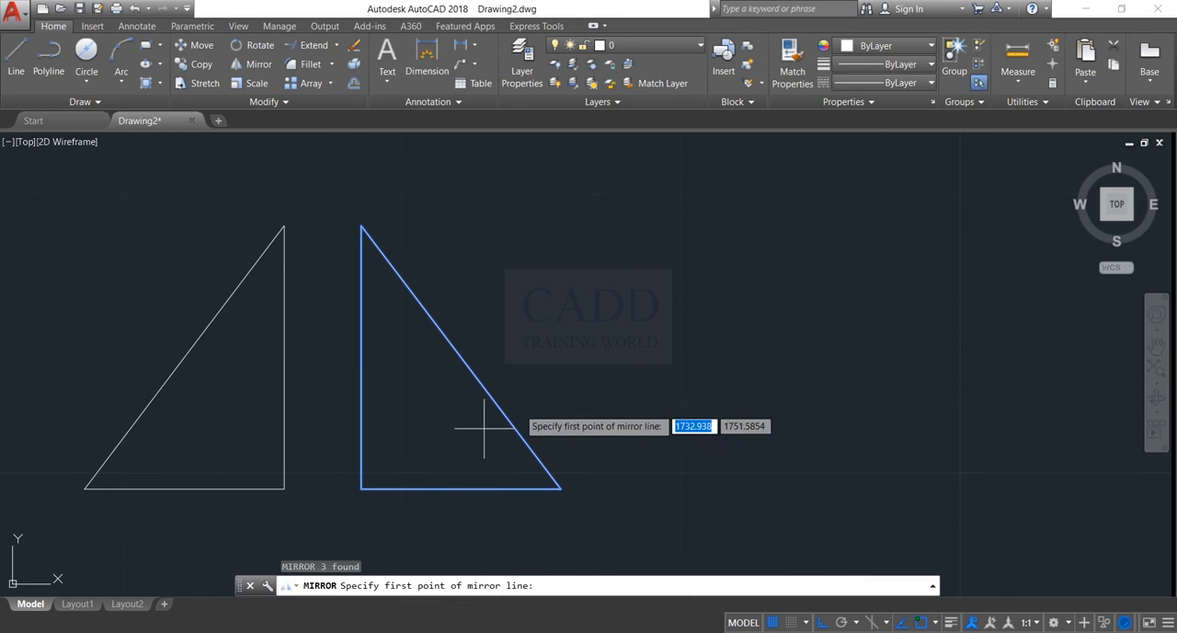
click(651, 230)
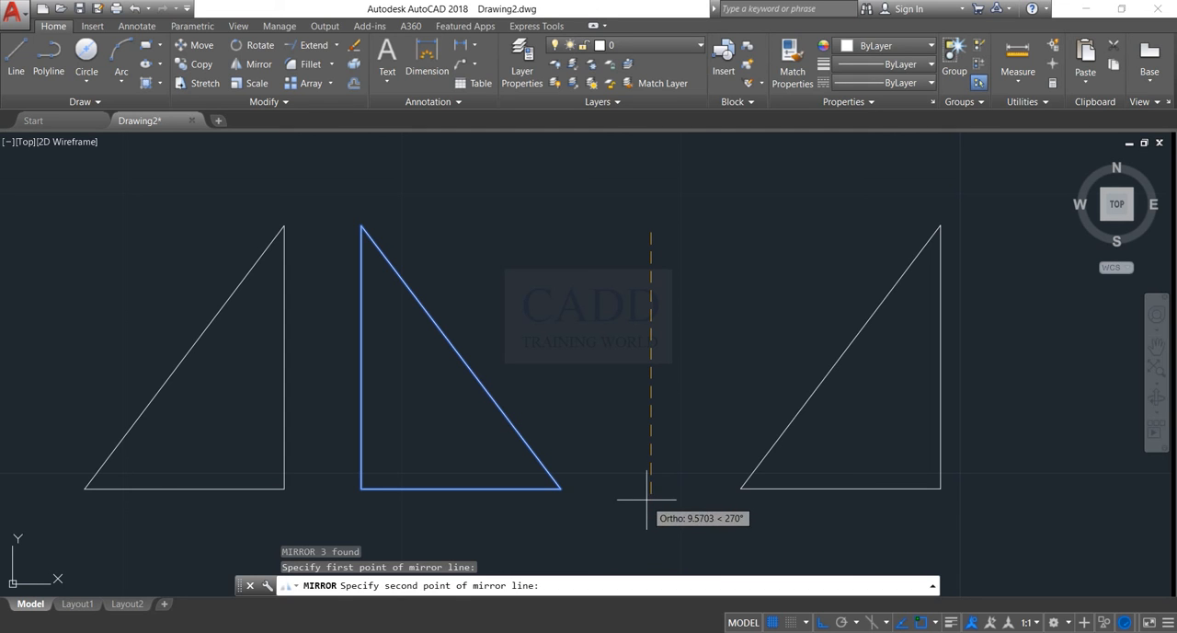
click(823, 623)
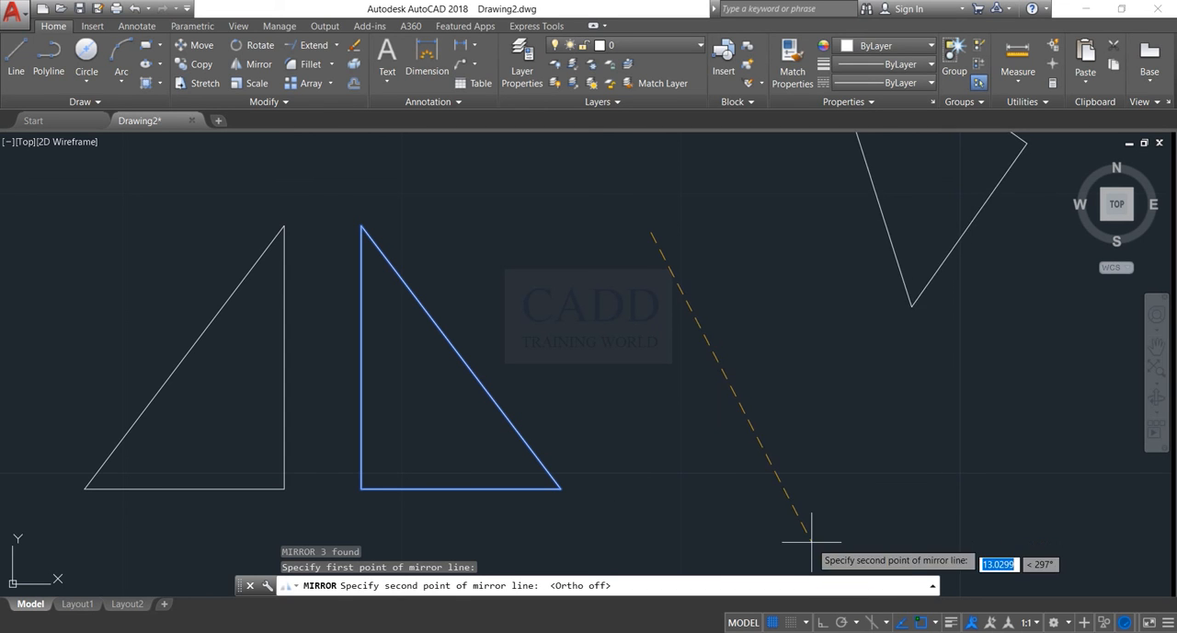
click(577, 494)
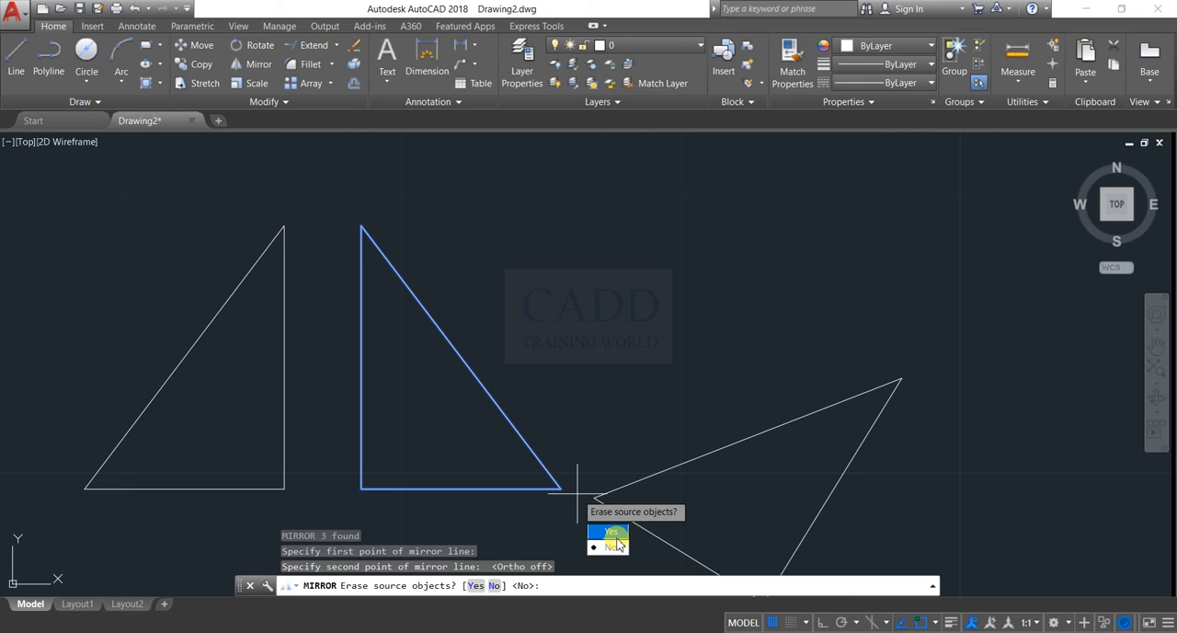
click(612, 533)
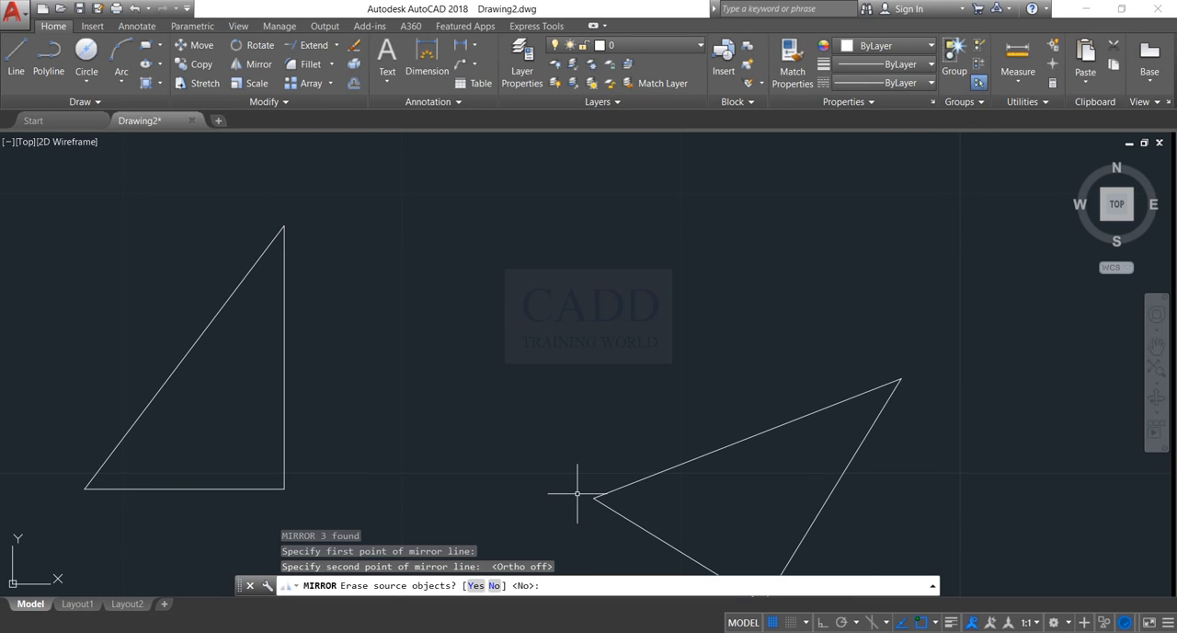
middle_drag(604, 461, 533, 389)
click(688, 323)
click(613, 423)
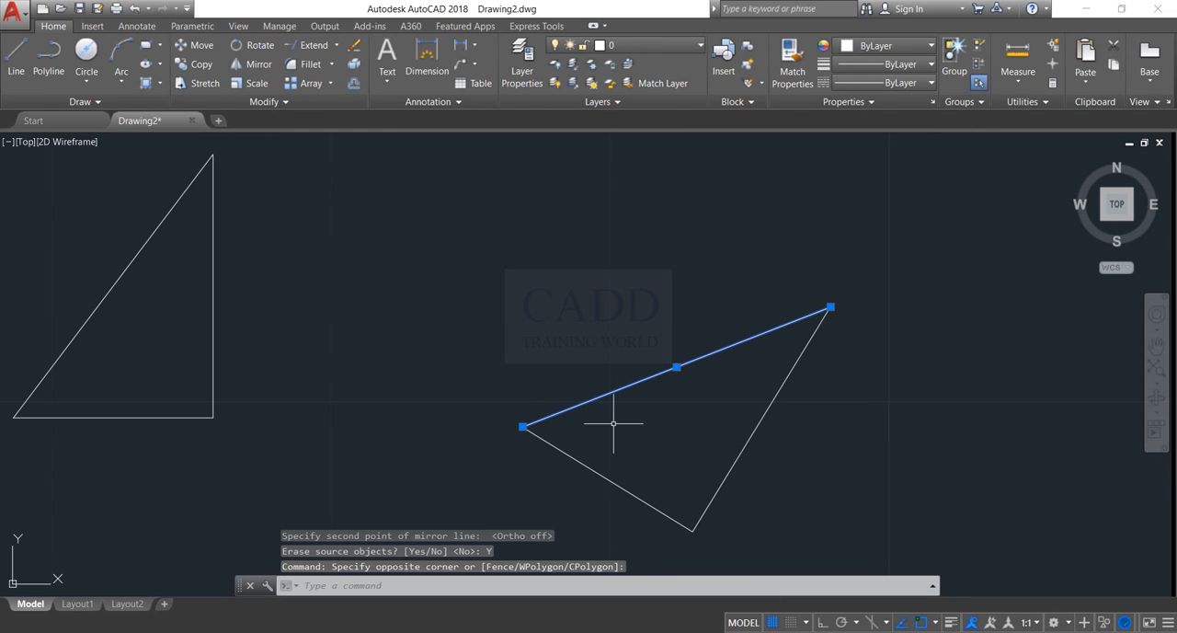
key(Escape)
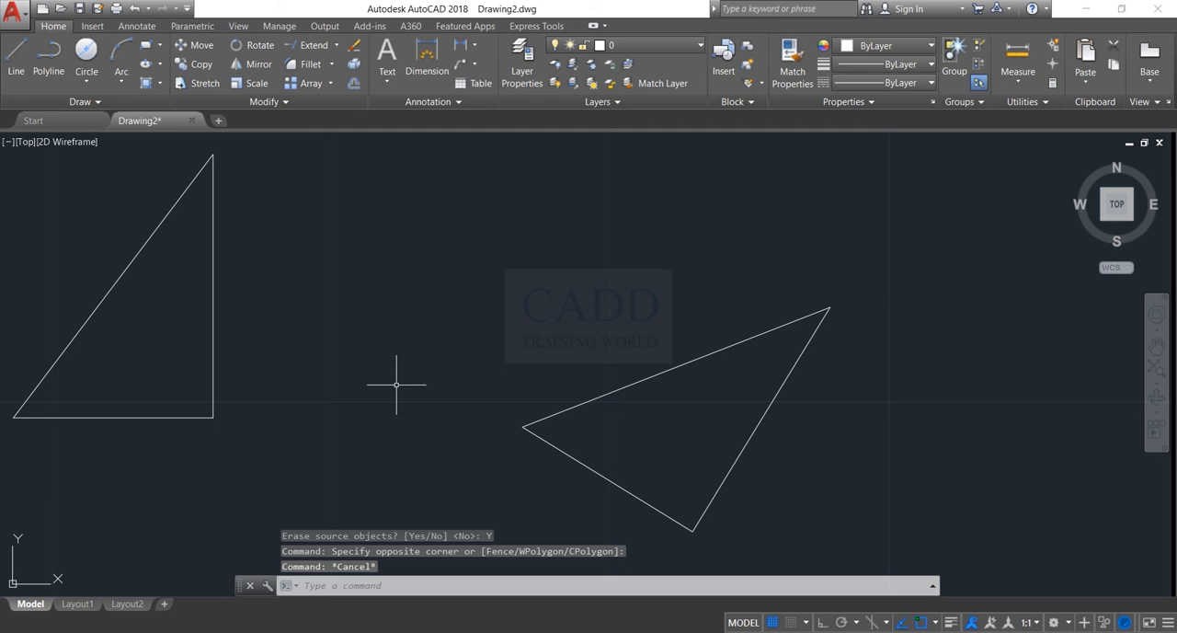
Undo the slanted mirror of the right-hand triangle
key(ctrl+z)
key(ctrl+z)
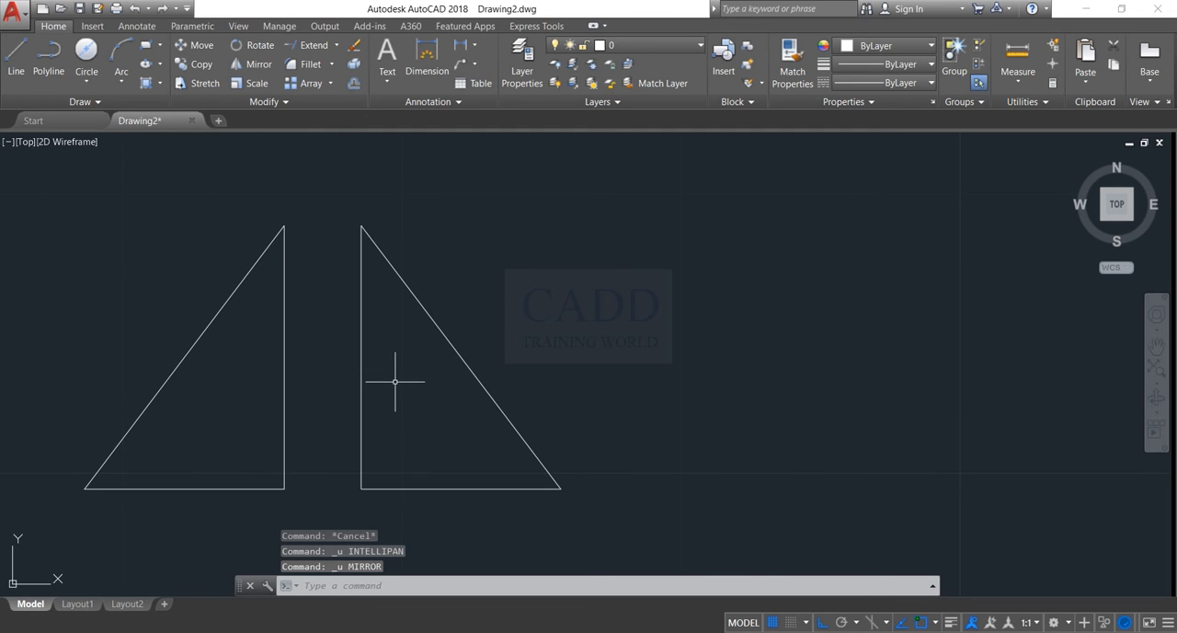
middle_drag(619, 420, 708, 416)
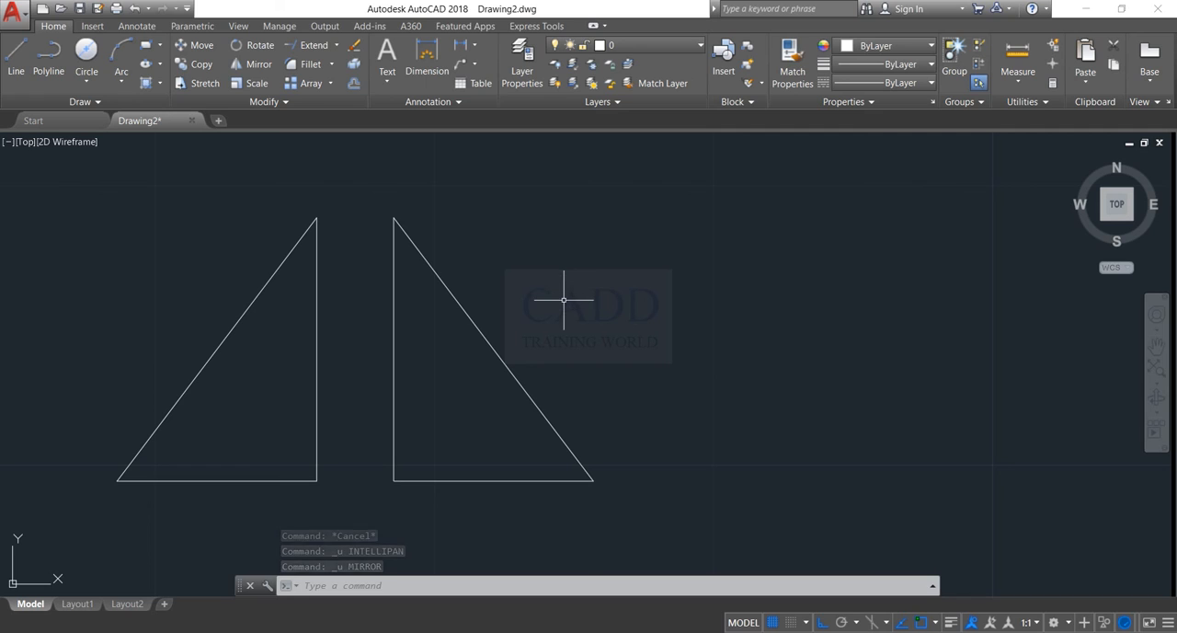